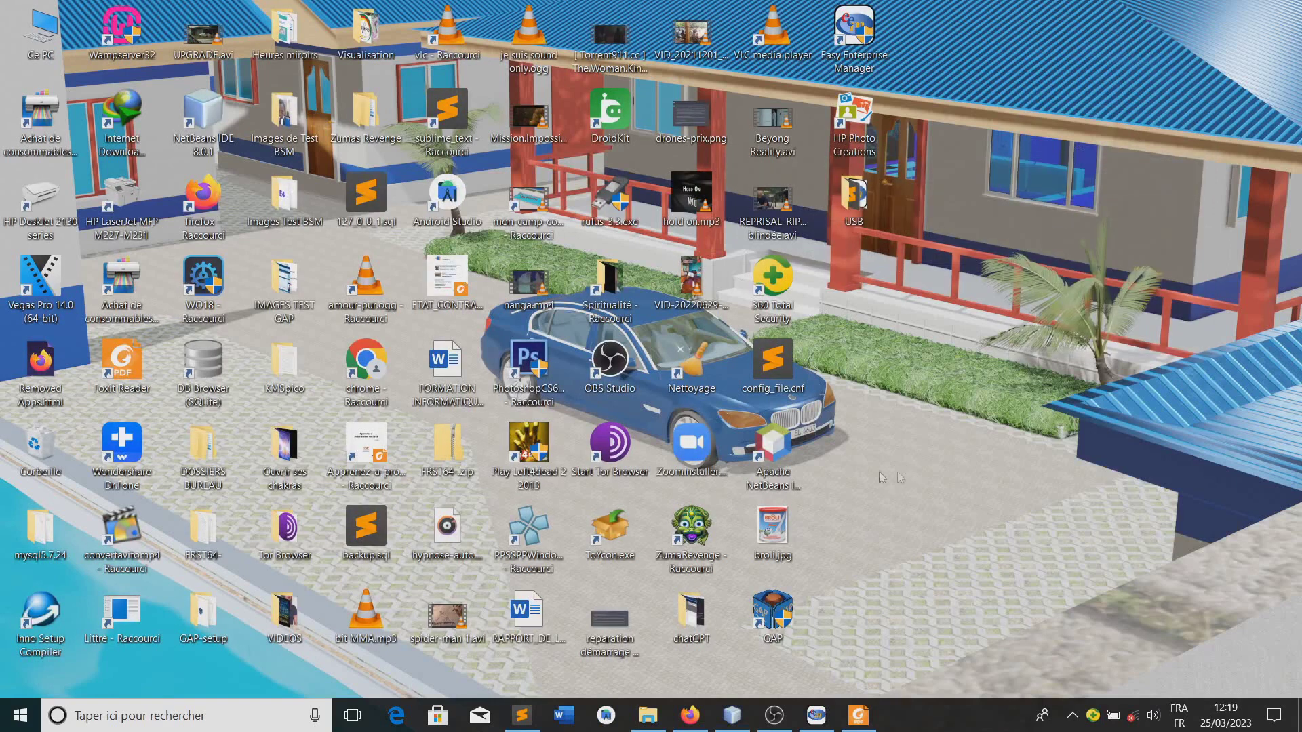
# Restore the Tableau de bord window and show the Clients page listing two clients
pyautogui.click(816, 715)
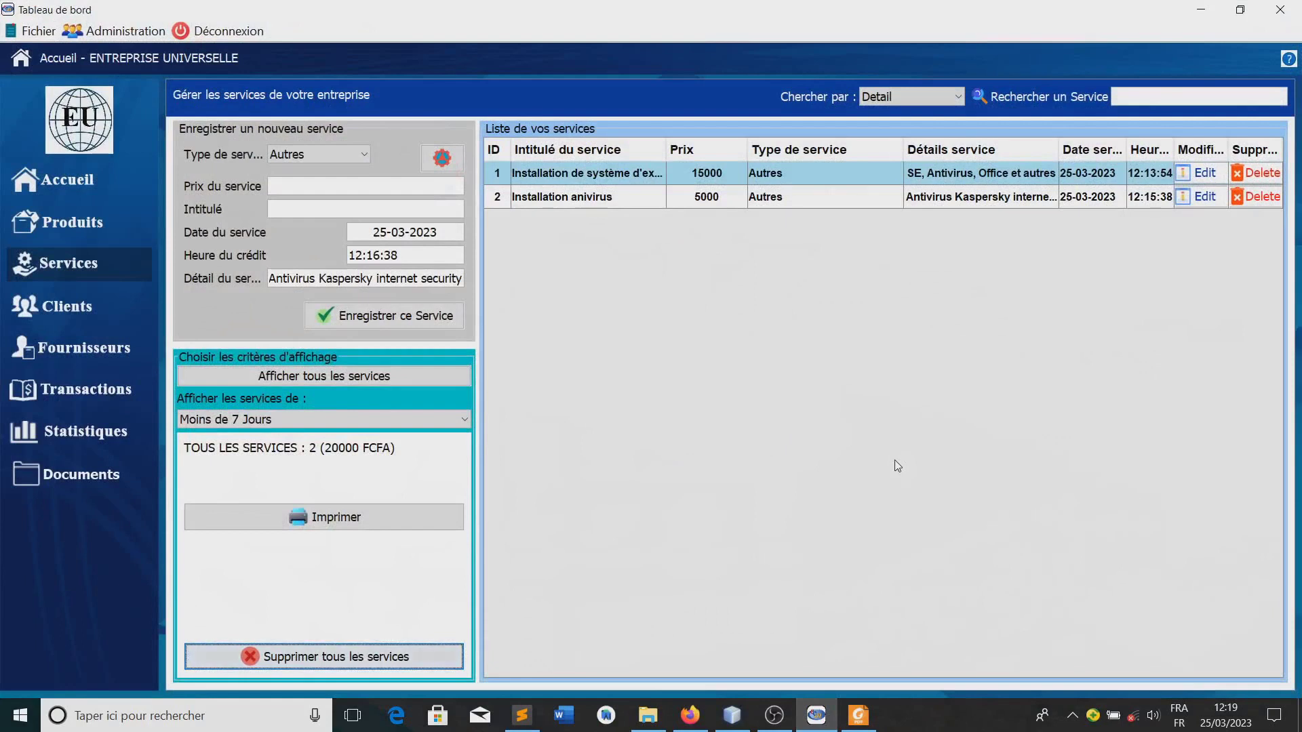
pyautogui.click(64, 310)
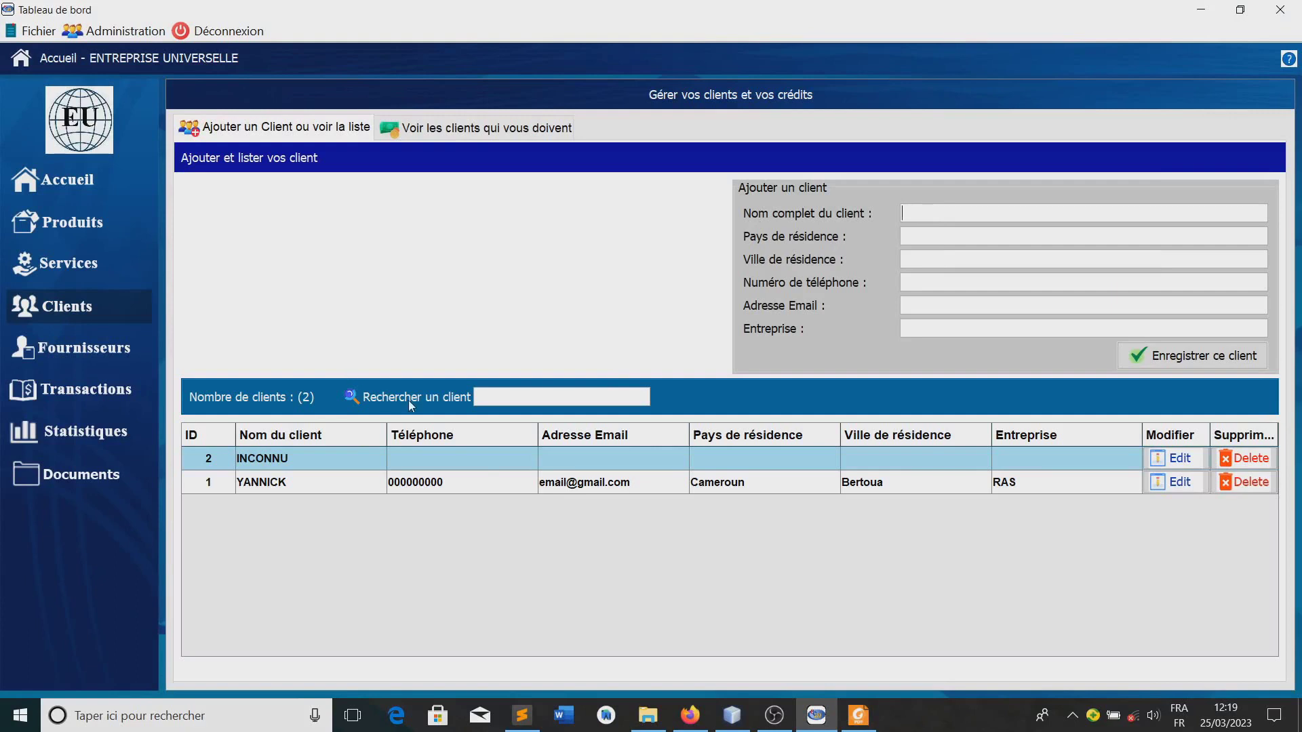
pyautogui.click(62, 187)
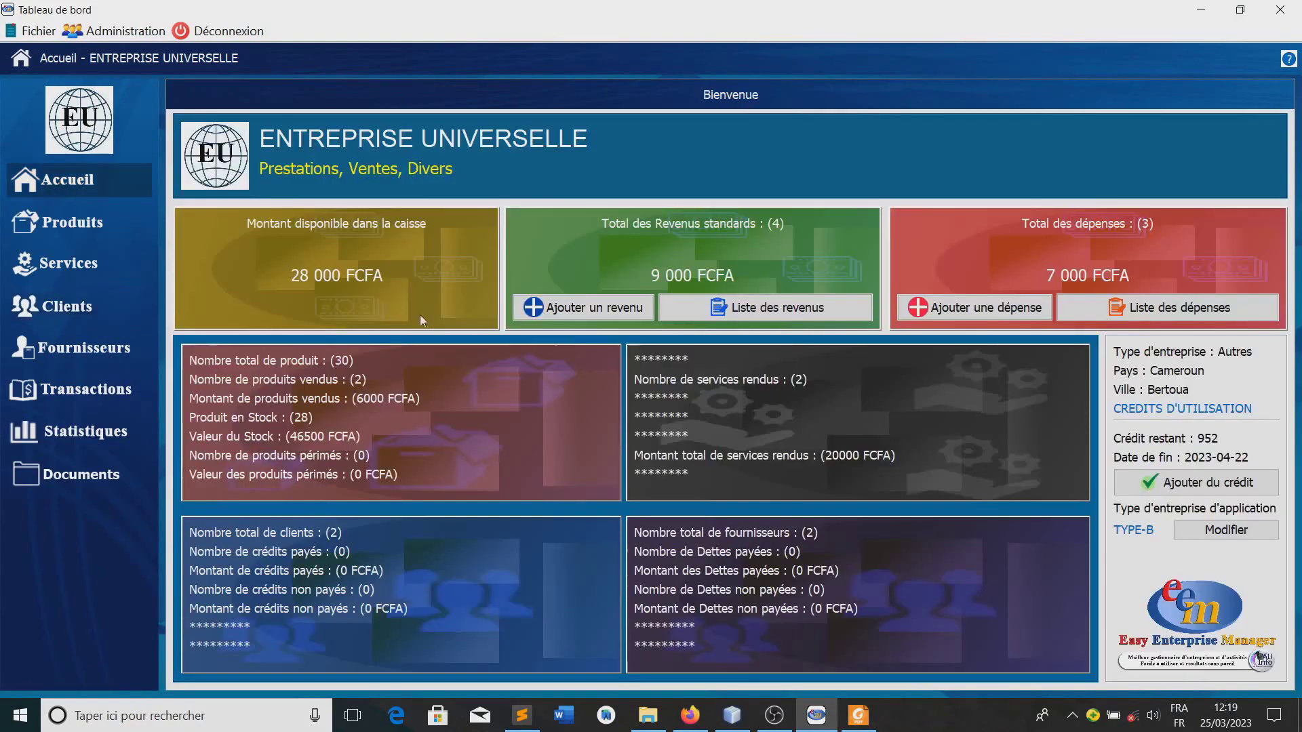
pyautogui.click(601, 310)
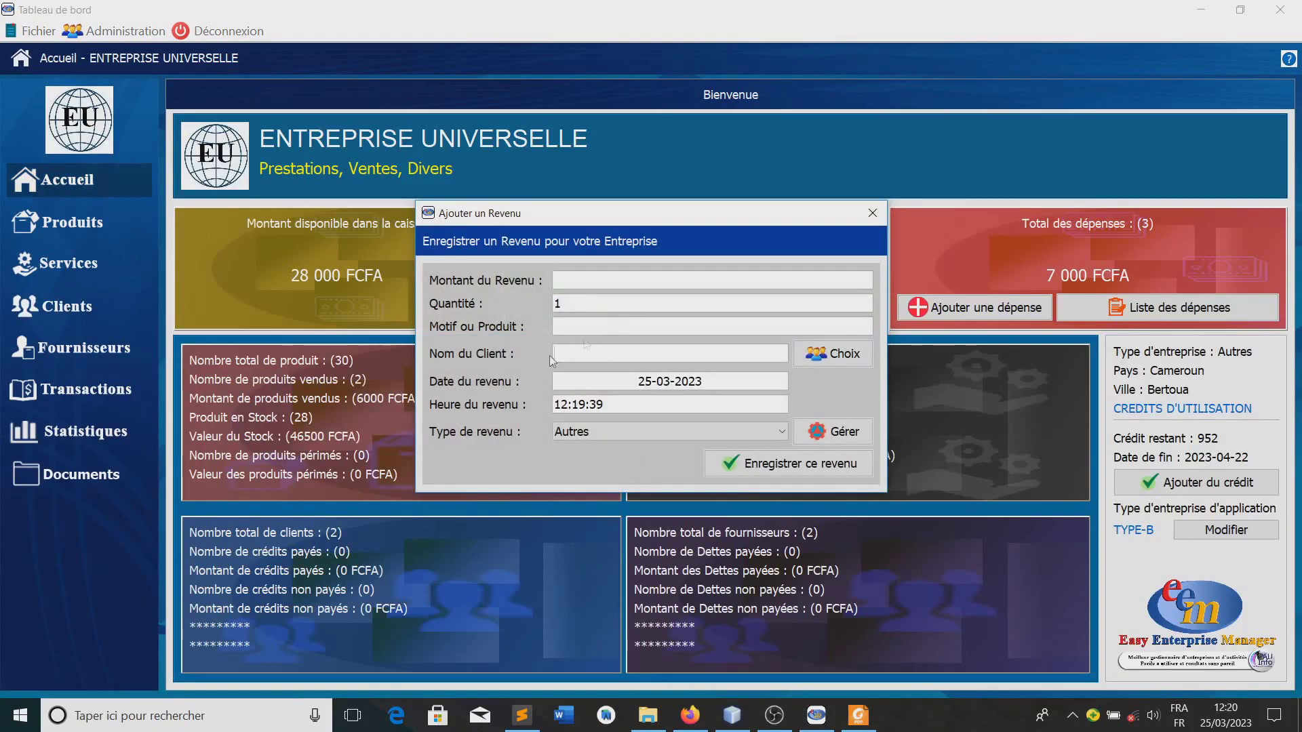
pyautogui.click(663, 354)
pyautogui.click(873, 213)
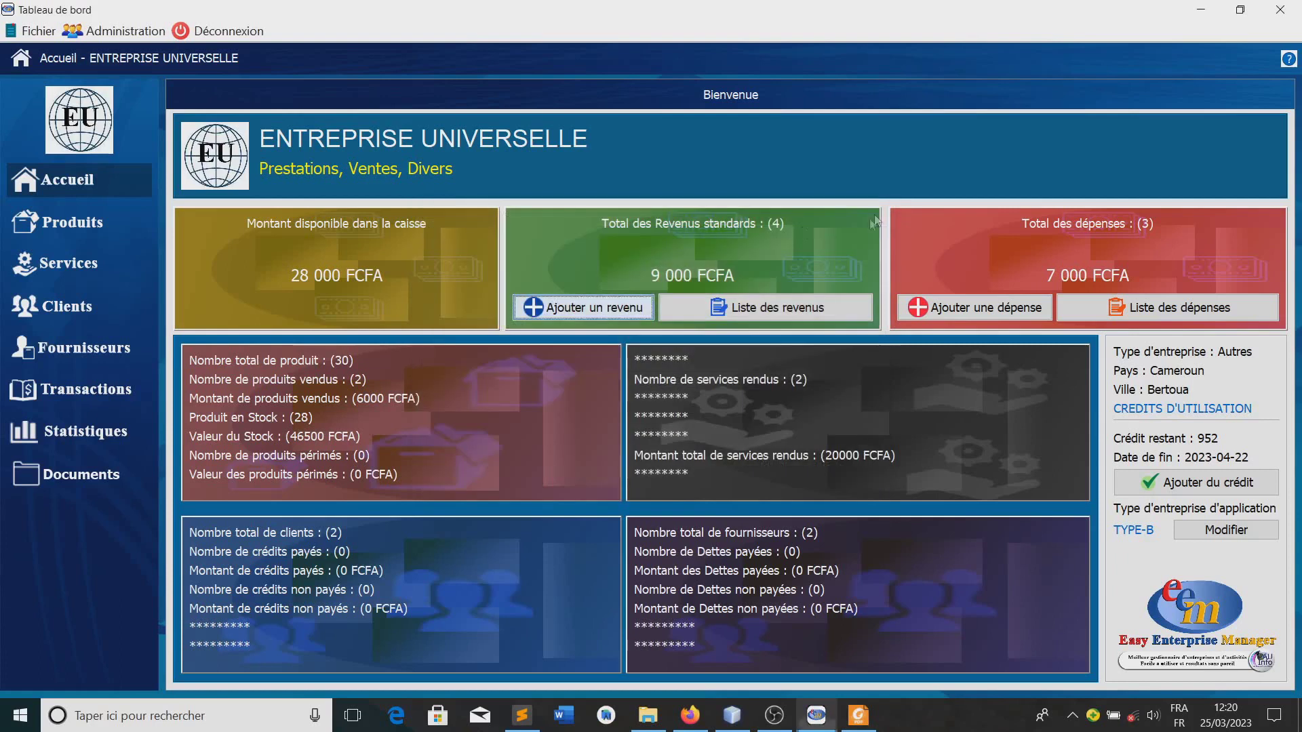
pyautogui.click(55, 308)
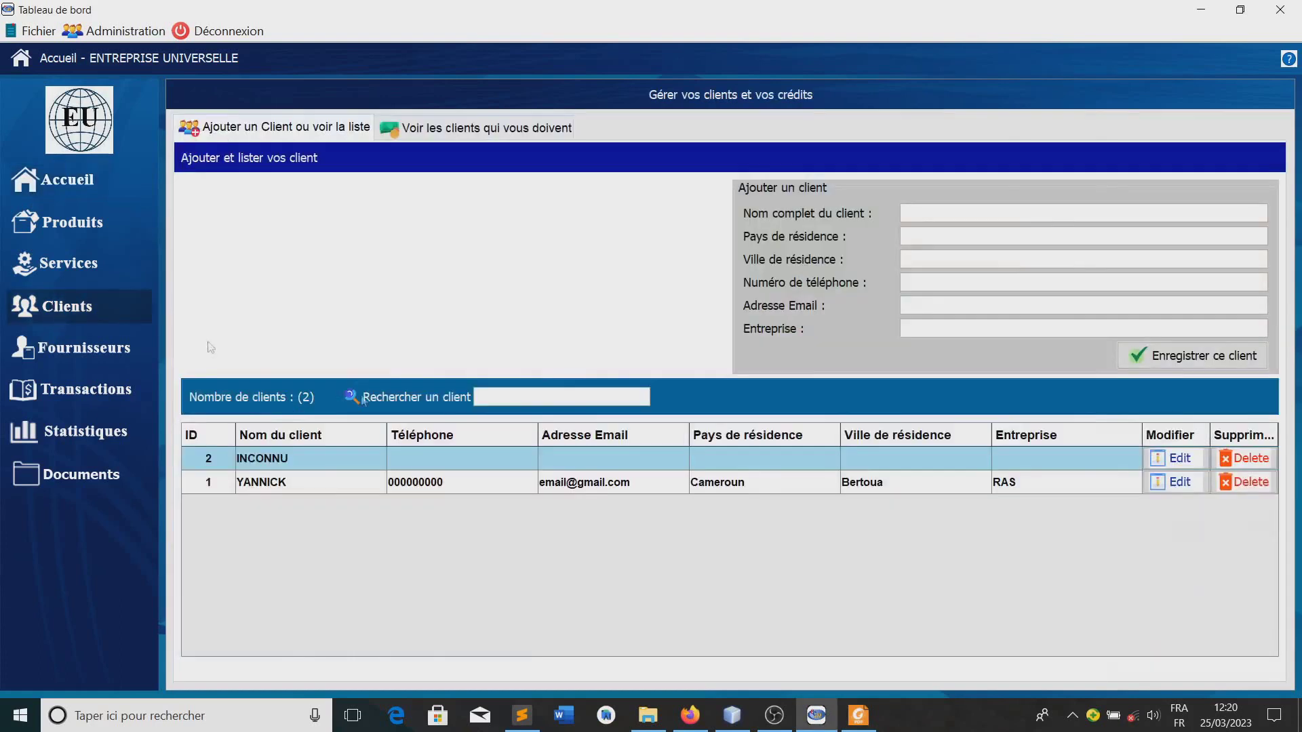
pyautogui.click(271, 463)
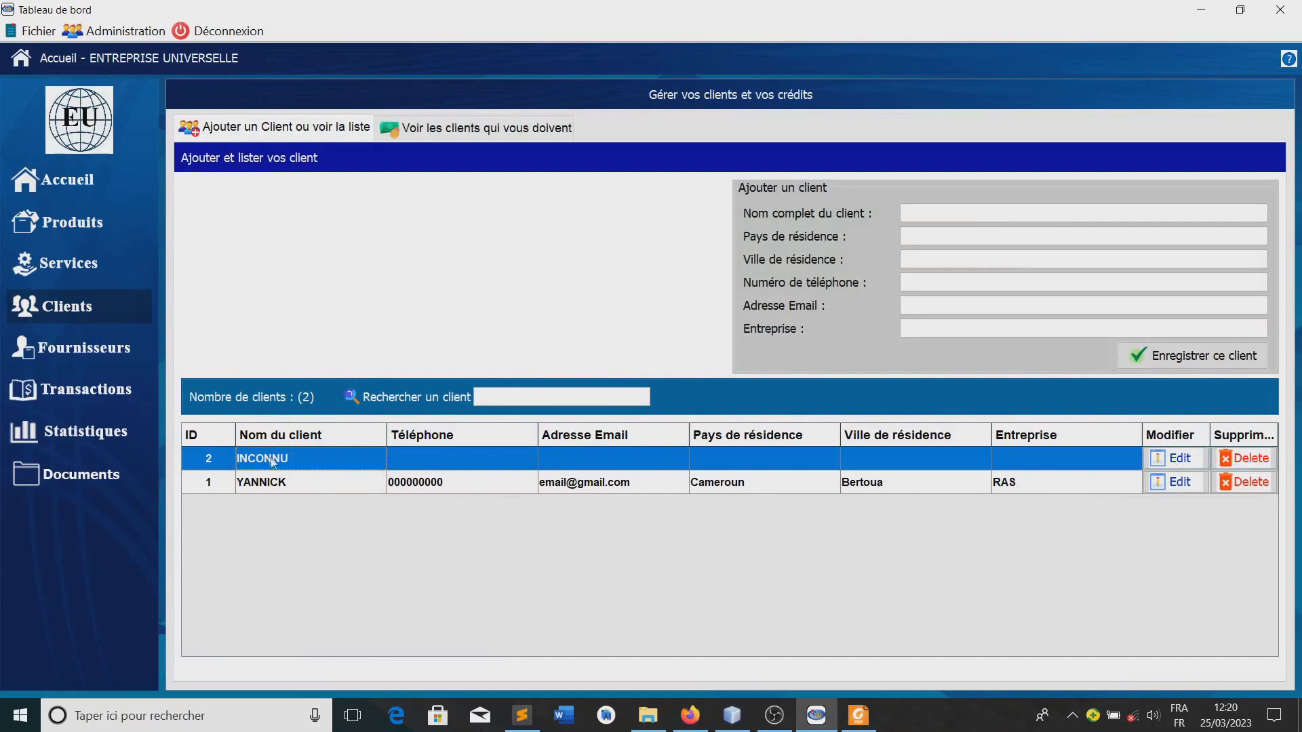
pyautogui.click(1178, 458)
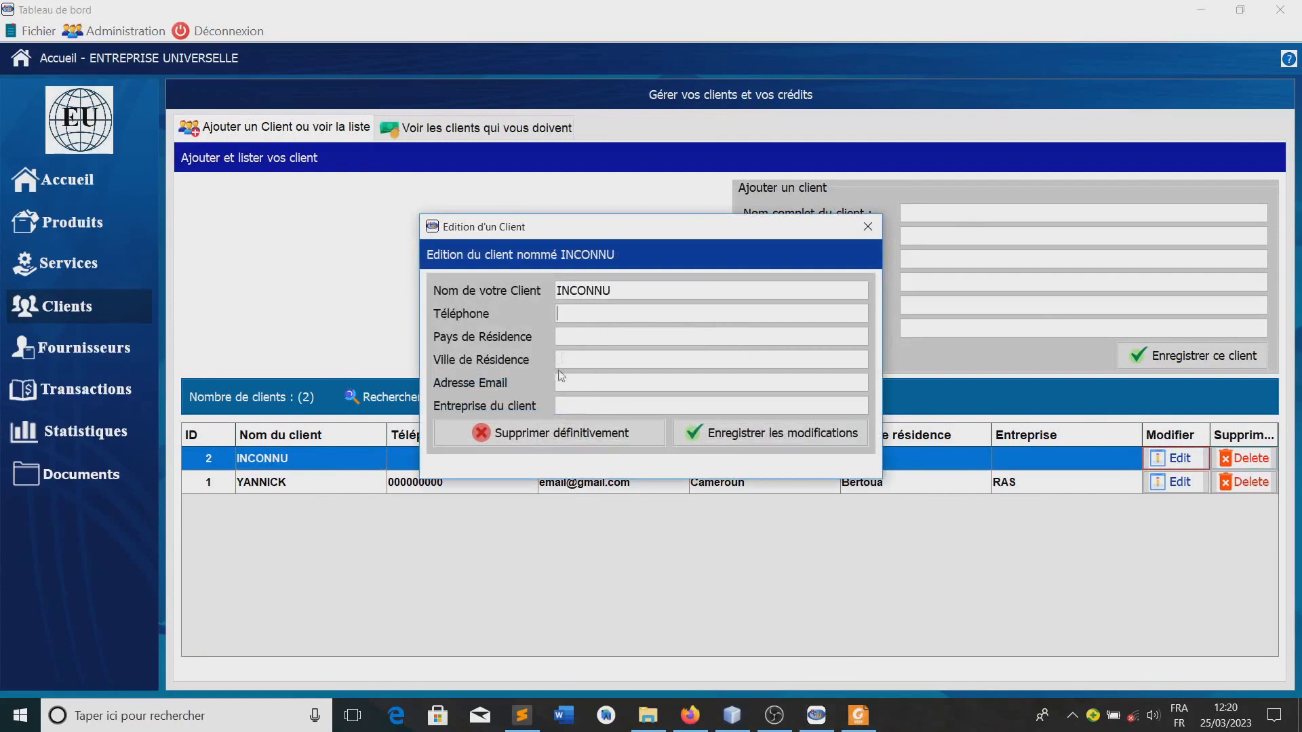
pyautogui.click(866, 228)
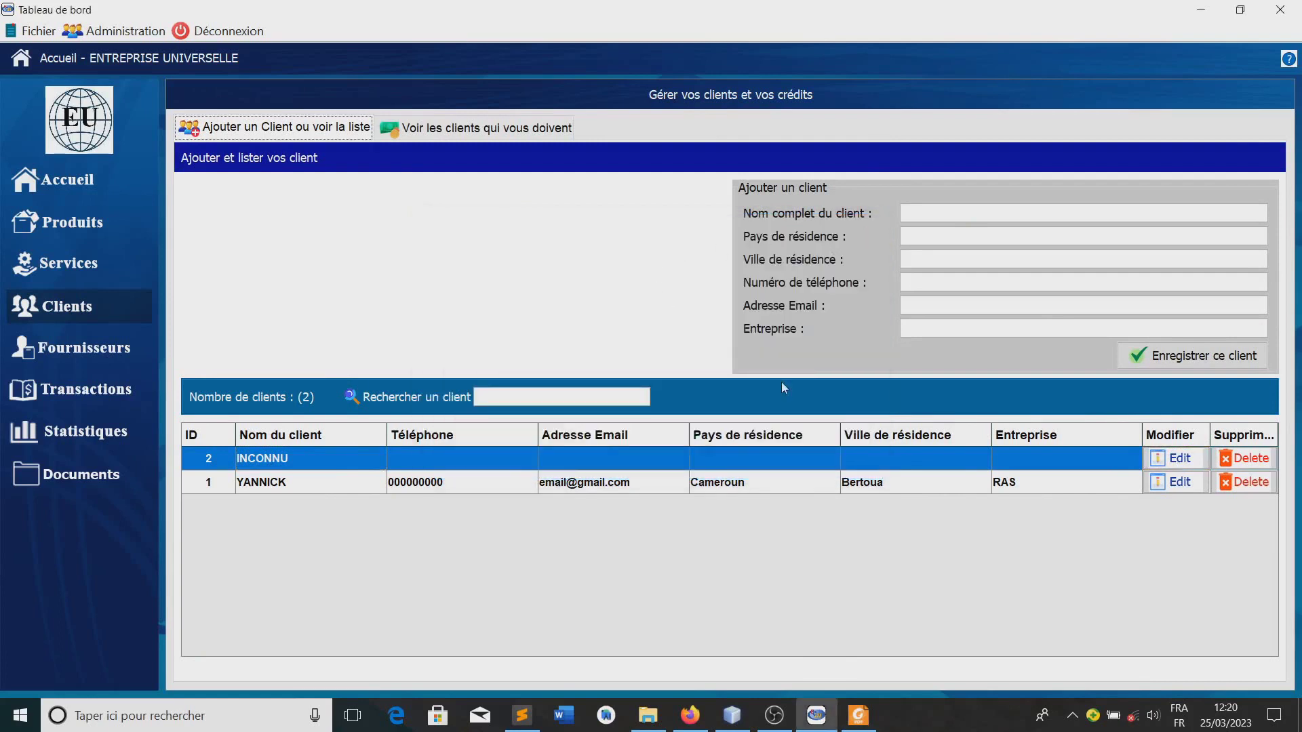
# Enter the new client's full name and choose Cameroun and Bertoua as country and city
pyautogui.click(925, 220)
pyautogui.write('CL')
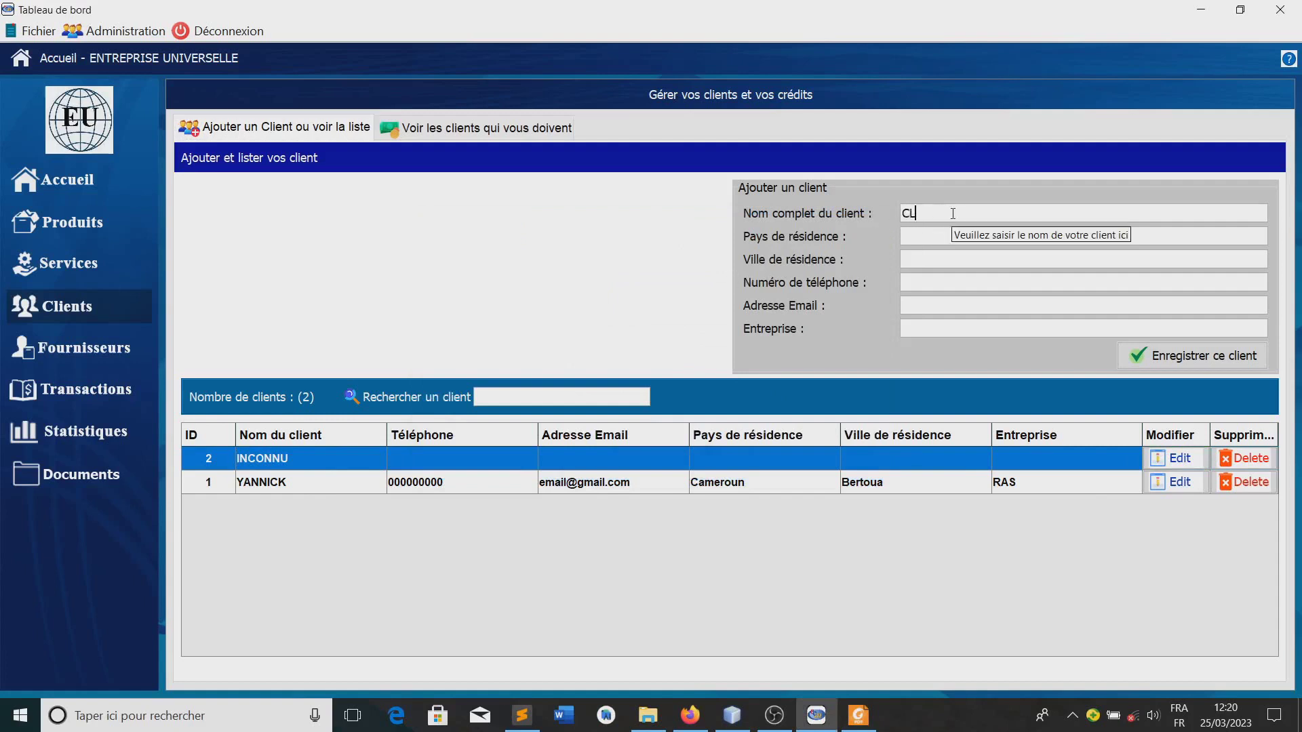
pyautogui.press('BackSpace')
pyautogui.press('BackSpace')
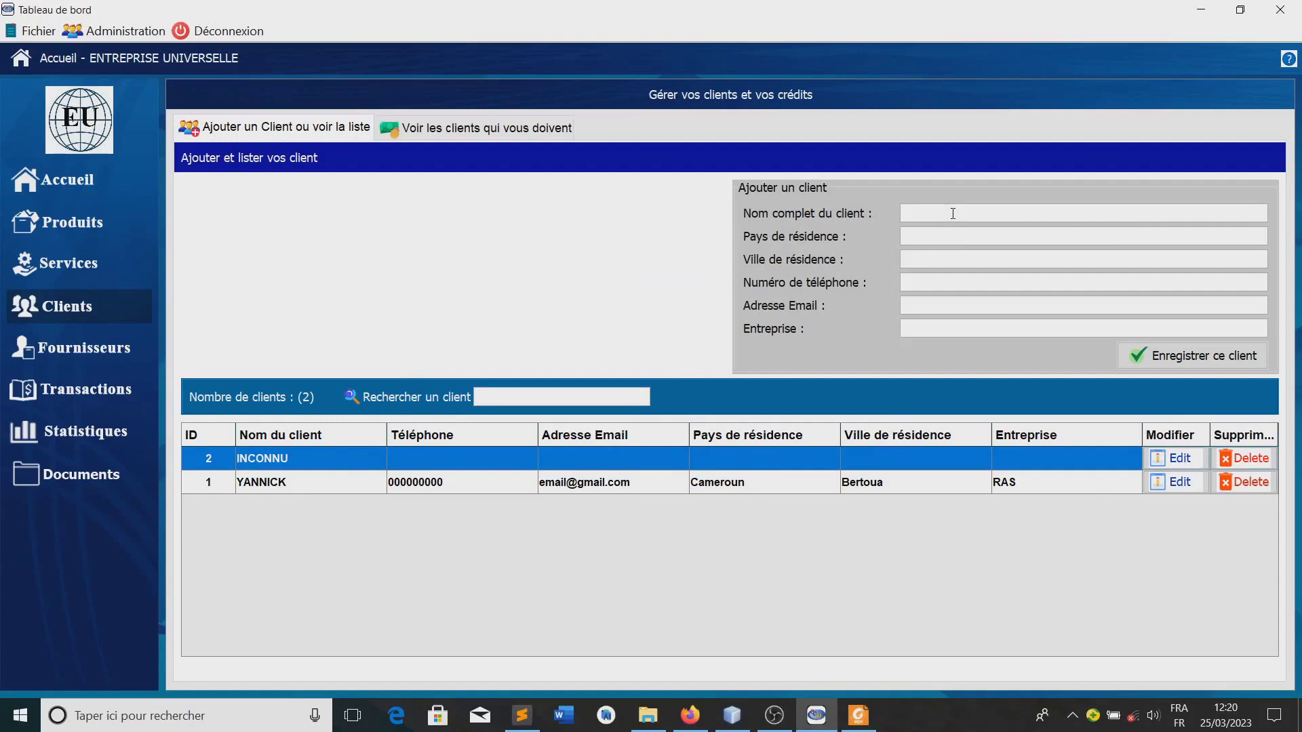
pyautogui.click(929, 238)
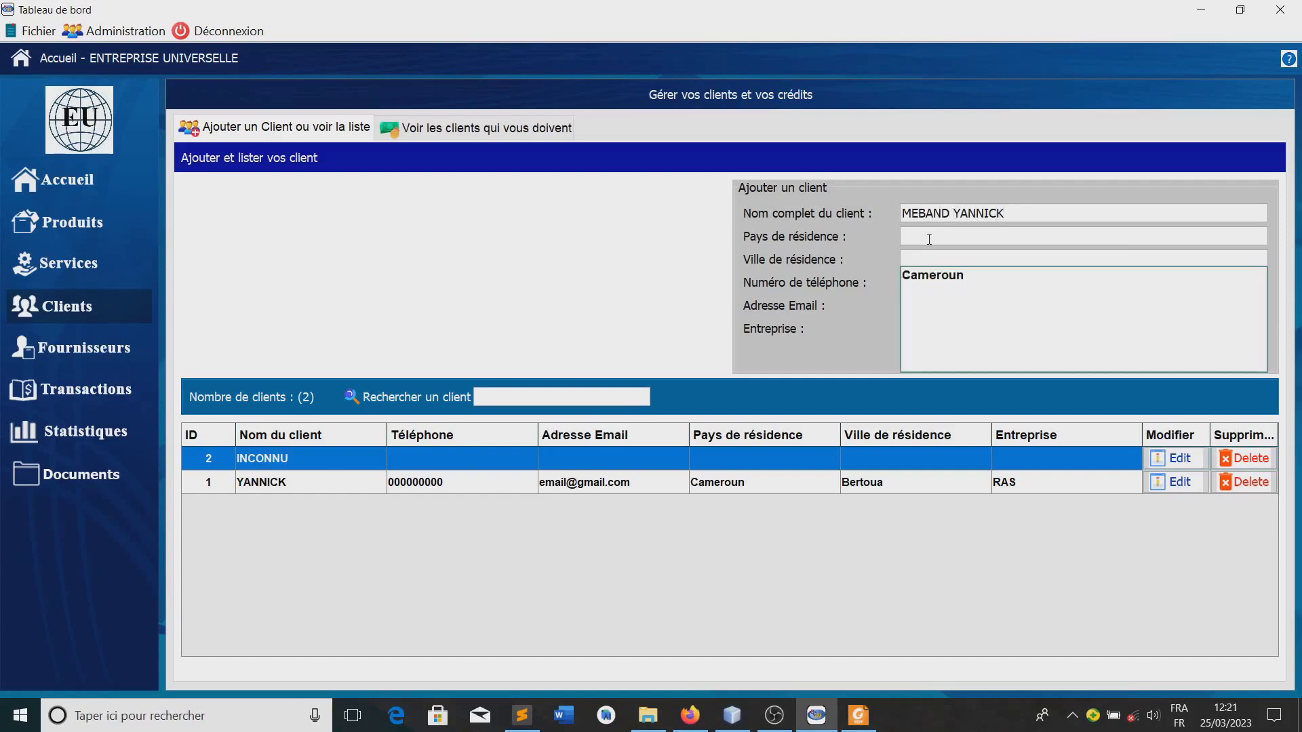
pyautogui.click(932, 275)
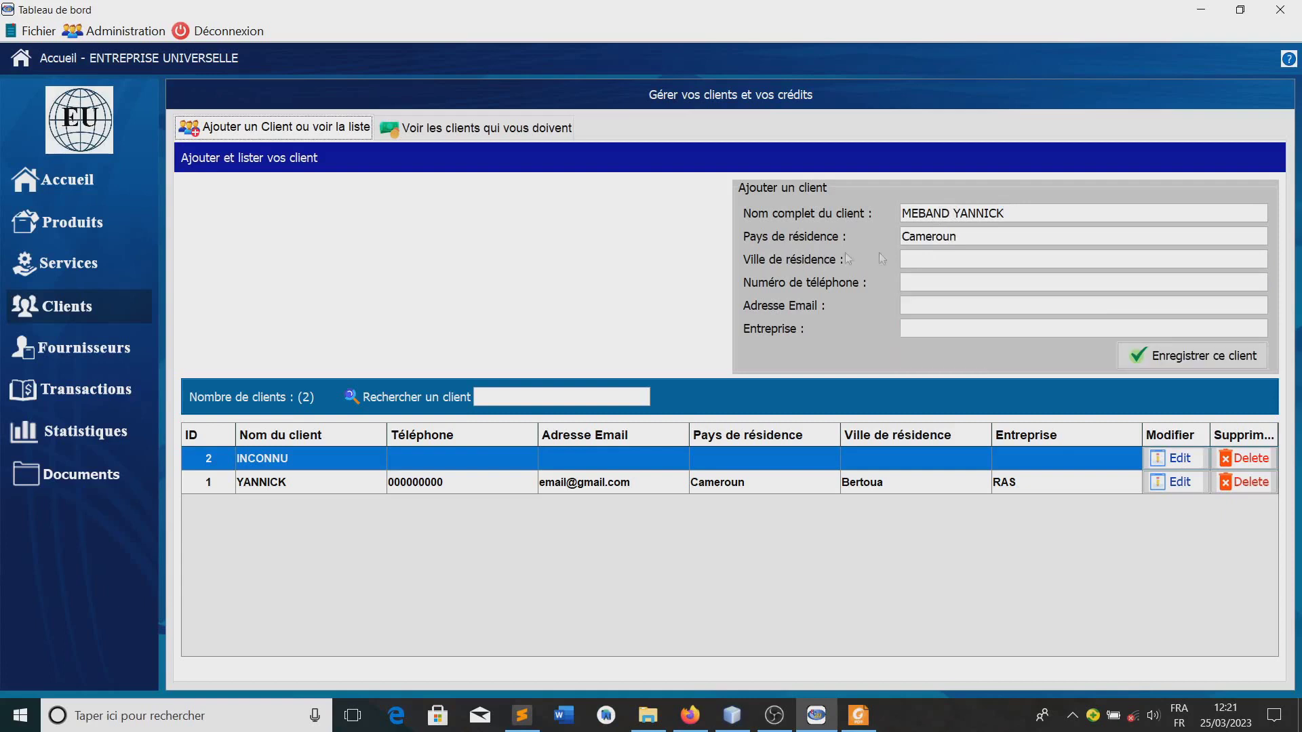
pyautogui.click(917, 259)
pyautogui.click(925, 303)
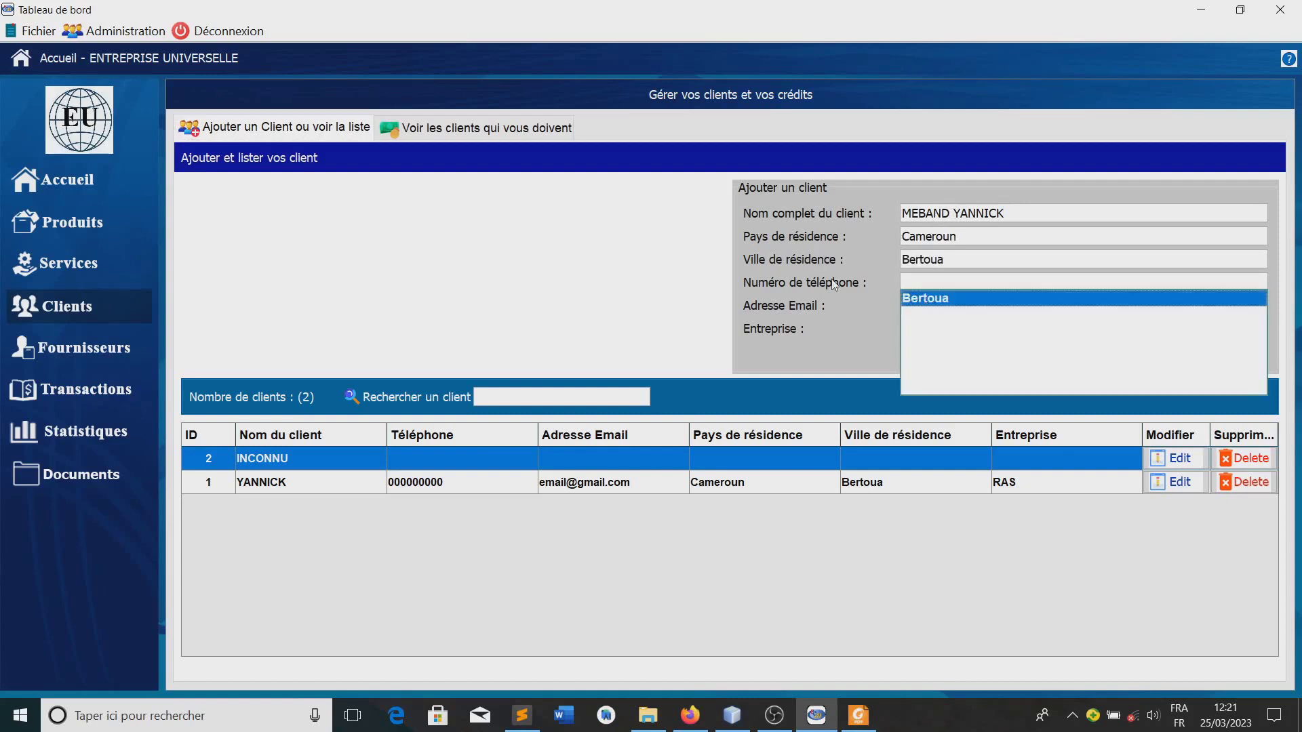
# Fill in the client's phone number, e-mail and company RAS, then save and select the new row
pyautogui.click(945, 281)
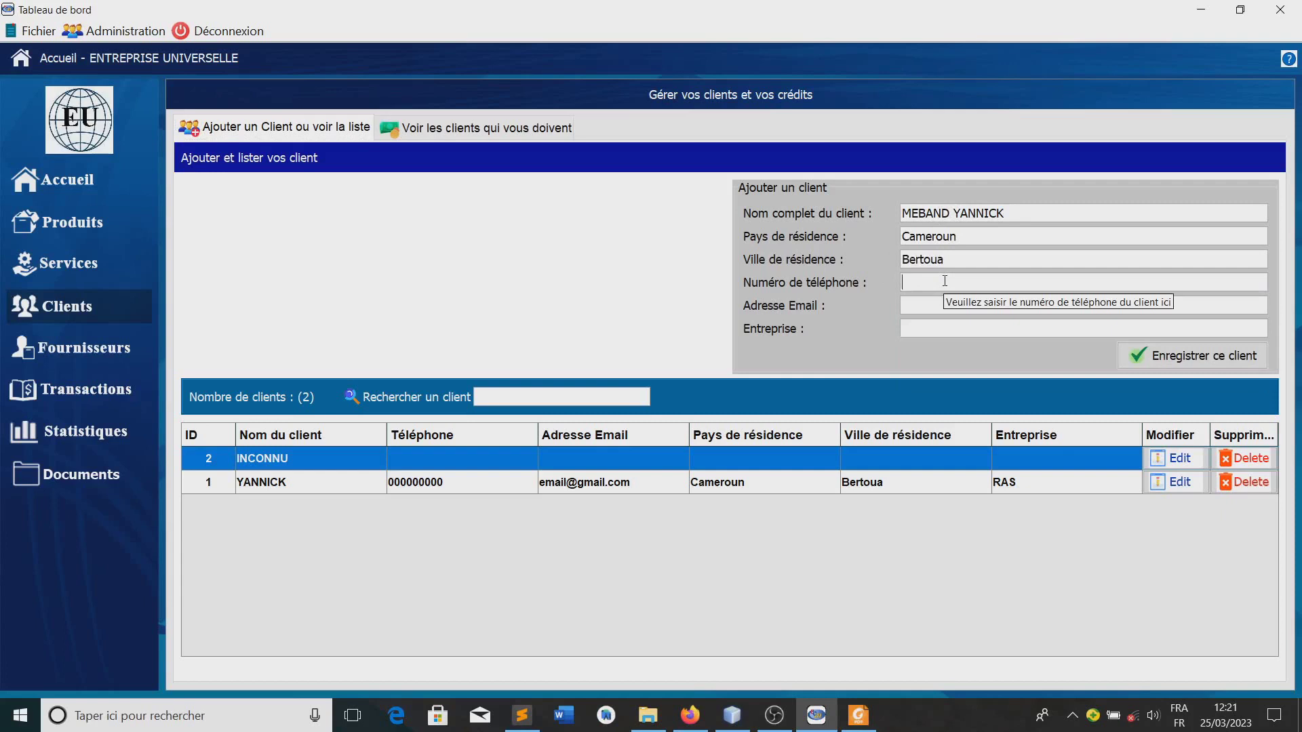
pyautogui.write('000000000')
pyautogui.click(923, 307)
pyautogui.write('ema')
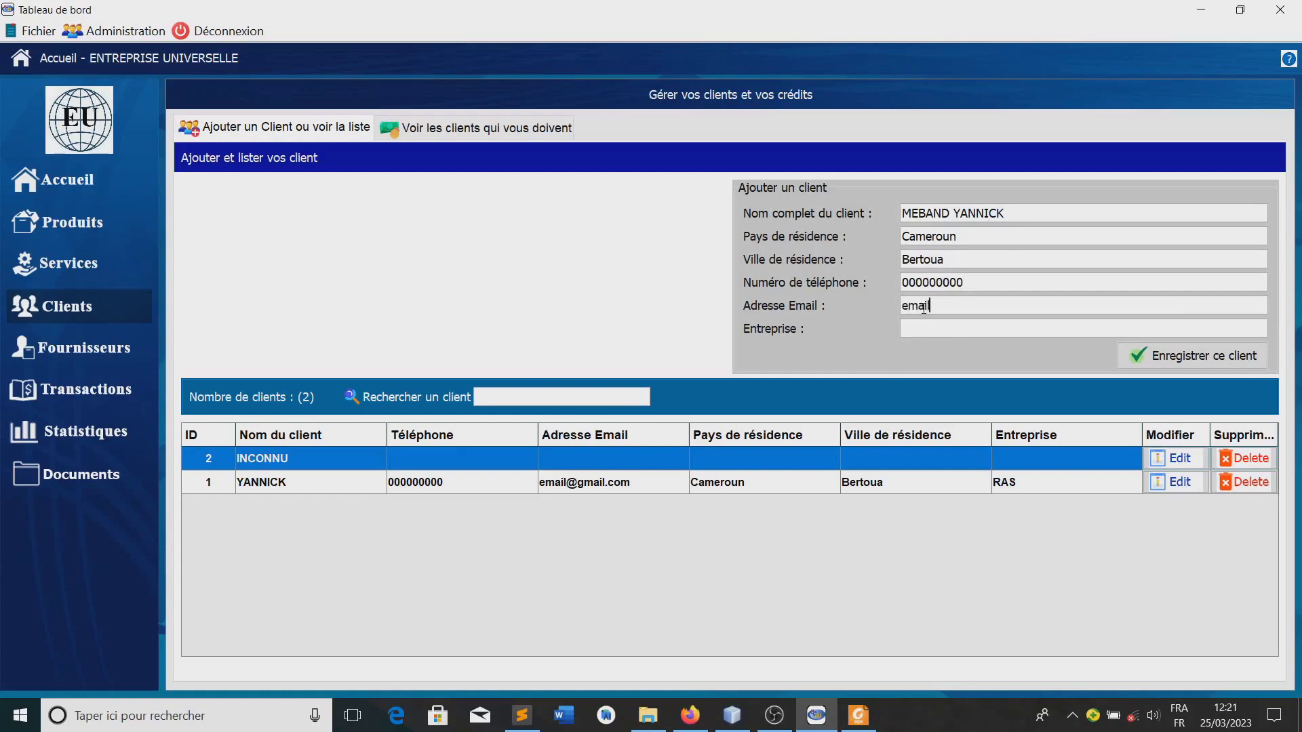
pyautogui.write('il@domaine.com')
pyautogui.click(930, 330)
pyautogui.write('RAS')
pyautogui.click(1192, 356)
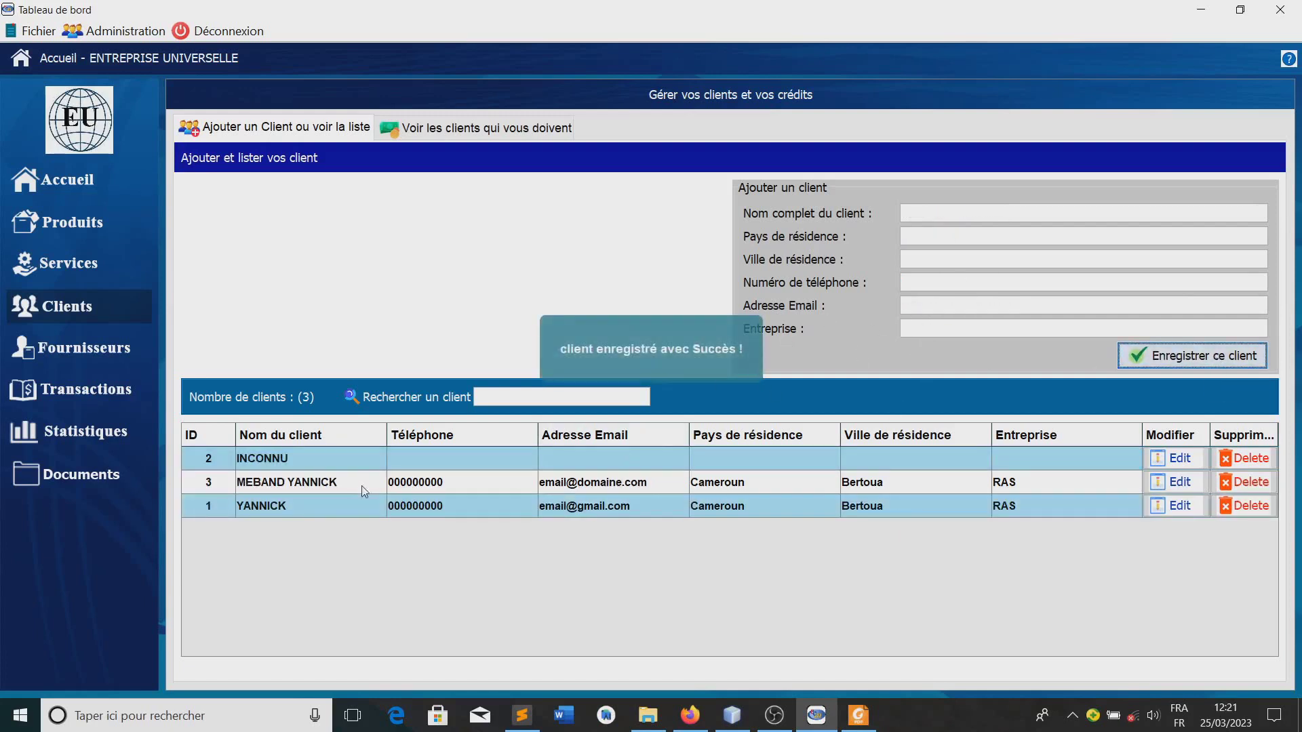
pyautogui.click(448, 485)
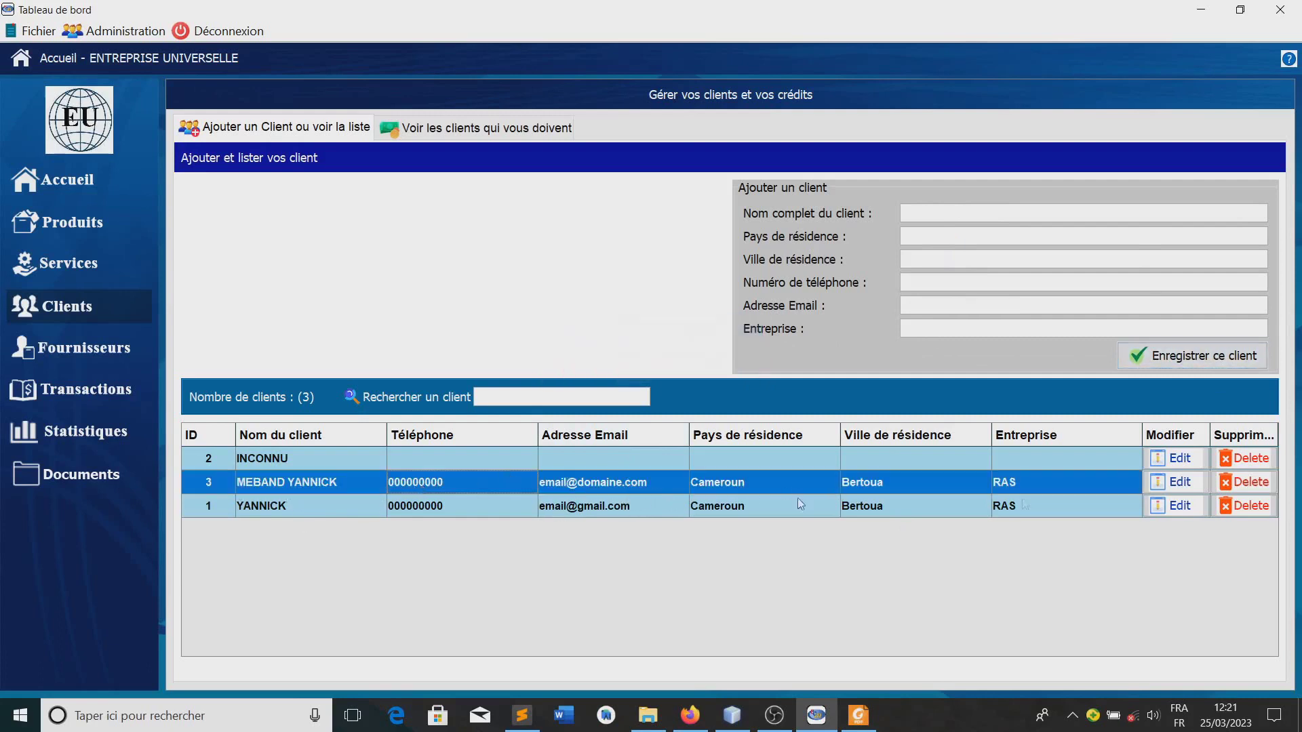
# Open the new client's edit form and save a replacement phone number
pyautogui.click(1189, 487)
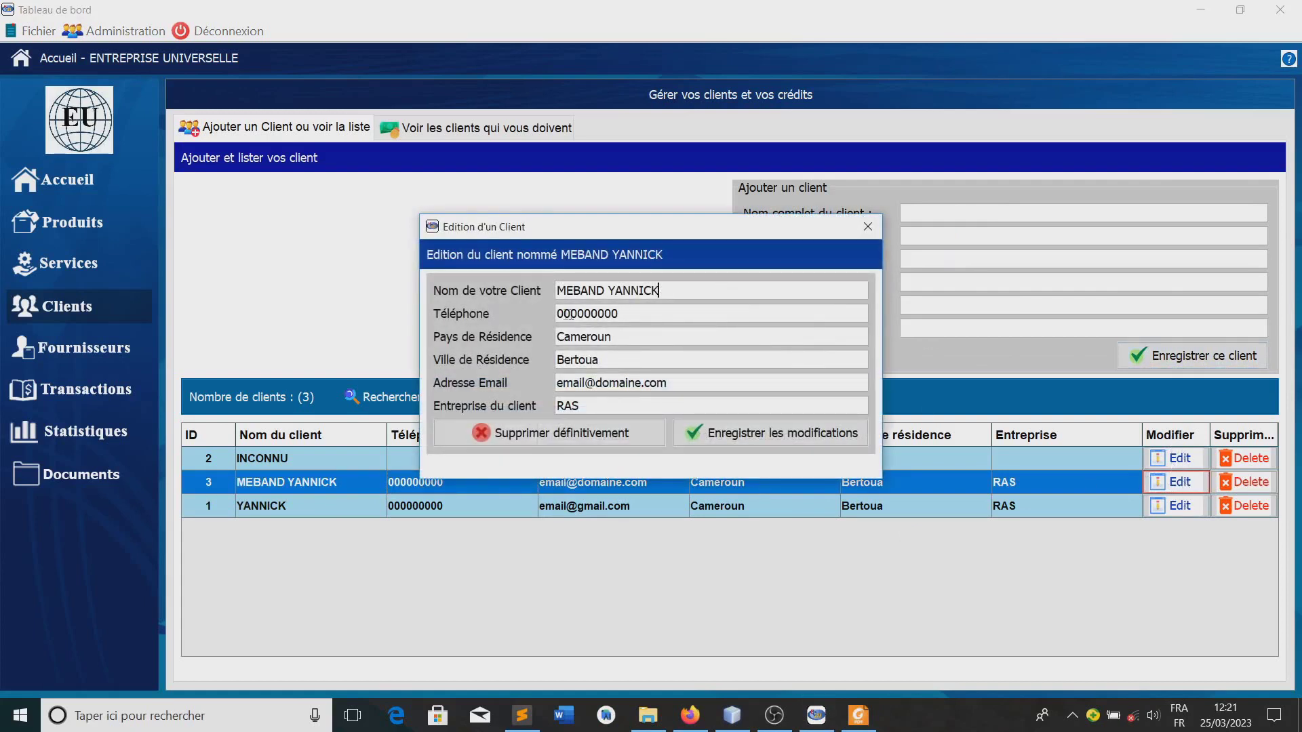
pyautogui.moveTo(641, 315); pyautogui.dragTo(560, 312)
pyautogui.write('23700000000')
pyautogui.click(735, 436)
pyautogui.click(798, 392)
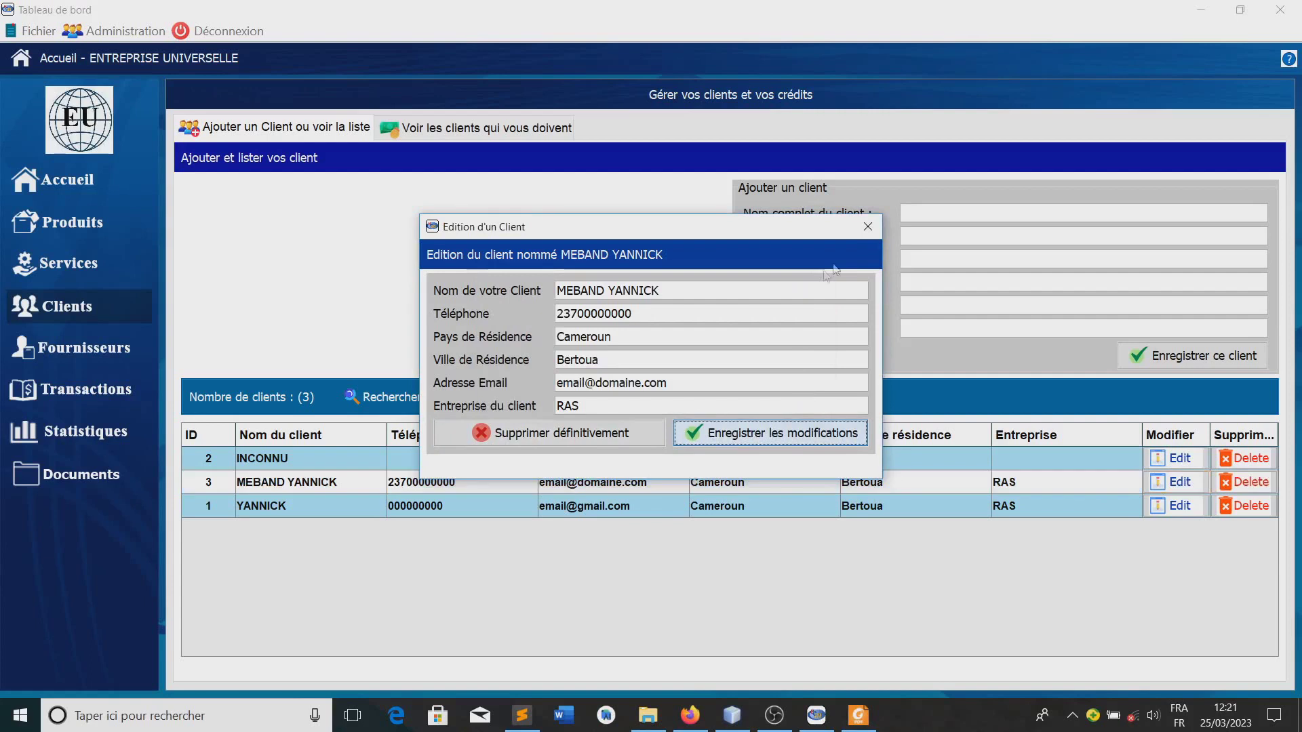
# Replace the client's city Bertoua with Yaoundé and save the modification
pyautogui.click(859, 234)
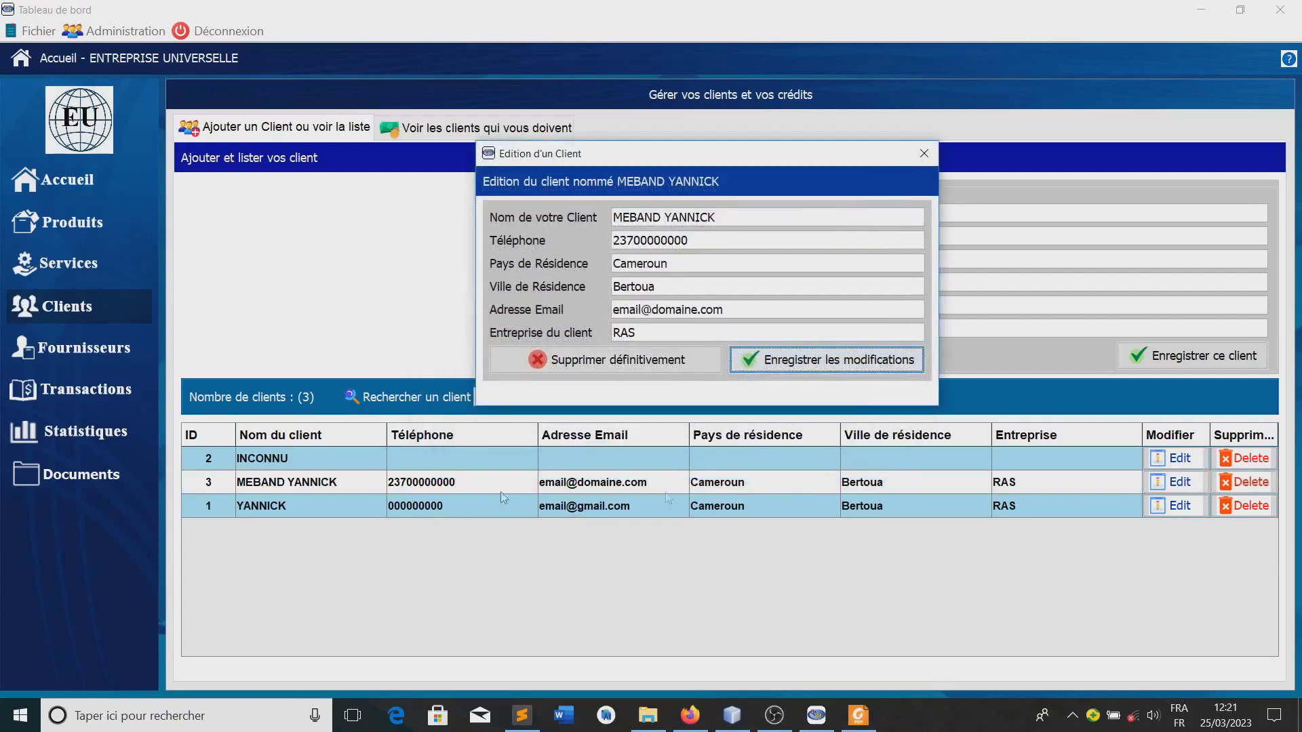
pyautogui.click(404, 493)
pyautogui.moveTo(725, 155); pyautogui.dragTo(731, 159)
pyautogui.click(684, 293)
pyautogui.press('BackSpace')
pyautogui.press('BackSpace')
pyautogui.press('BackSpace')
pyautogui.press('BackSpace')
pyautogui.press('BackSpace')
pyautogui.press('BackSpace')
pyautogui.press('BackSpace')
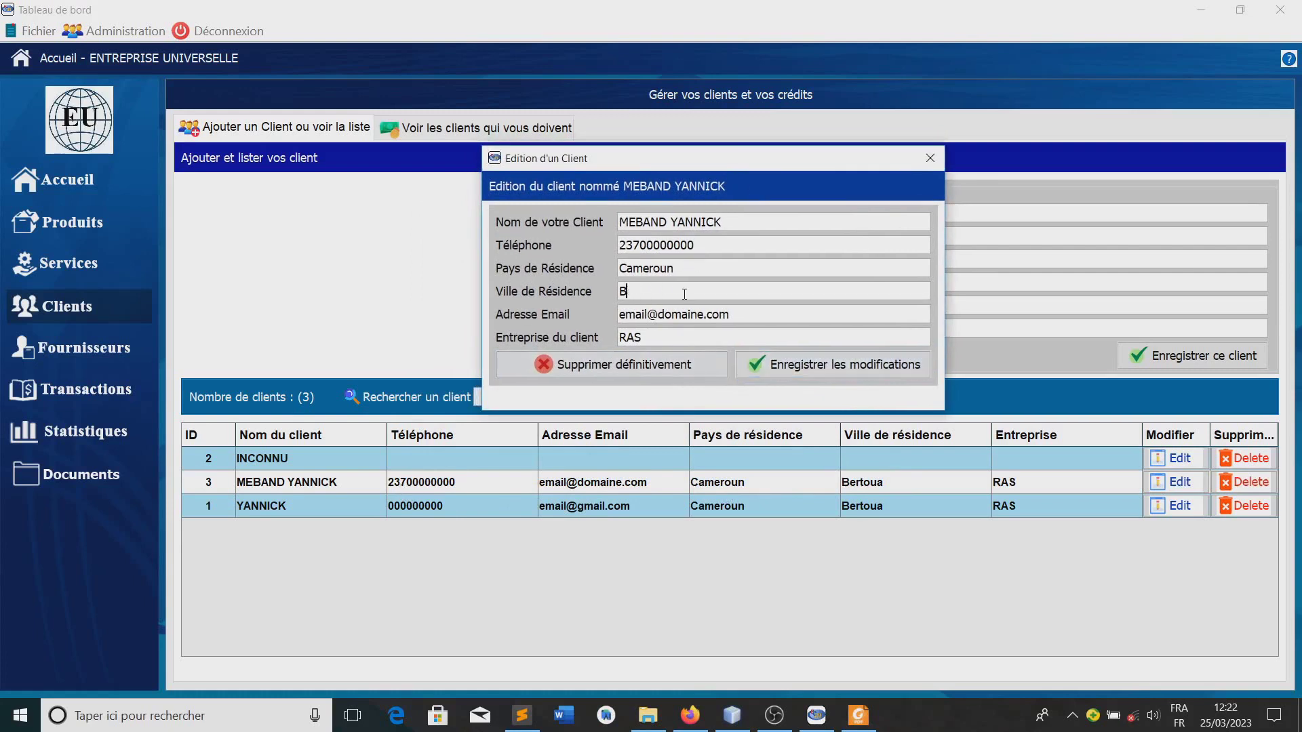
pyautogui.write('Yaoundé')
pyautogui.click(801, 369)
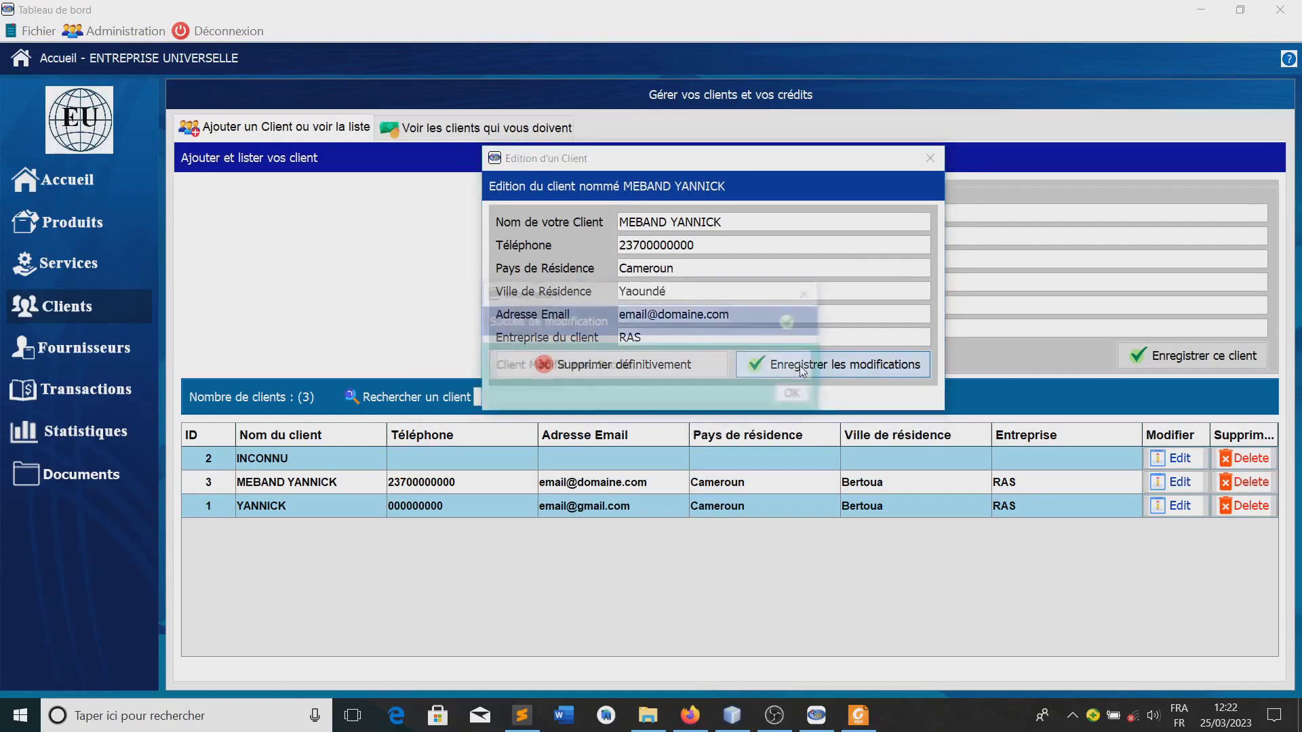
pyautogui.click(807, 399)
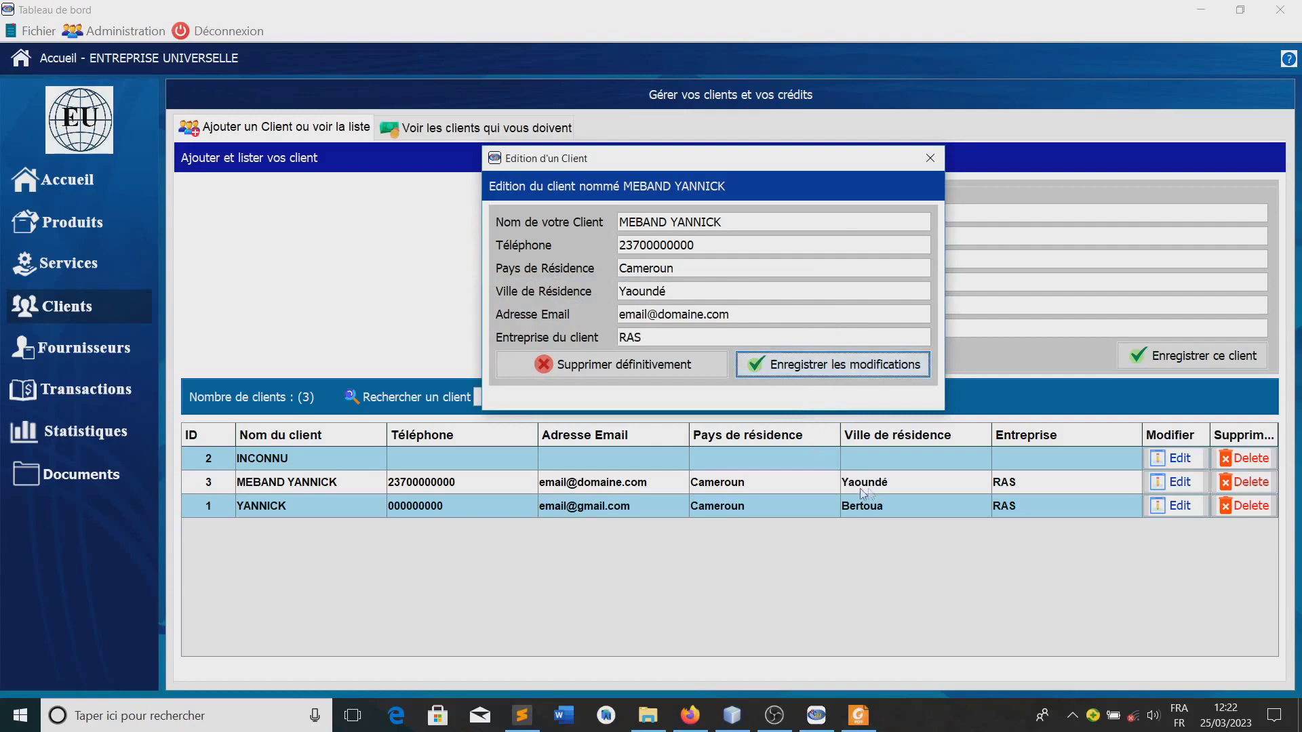
pyautogui.moveTo(718, 159); pyautogui.dragTo(719, 293)
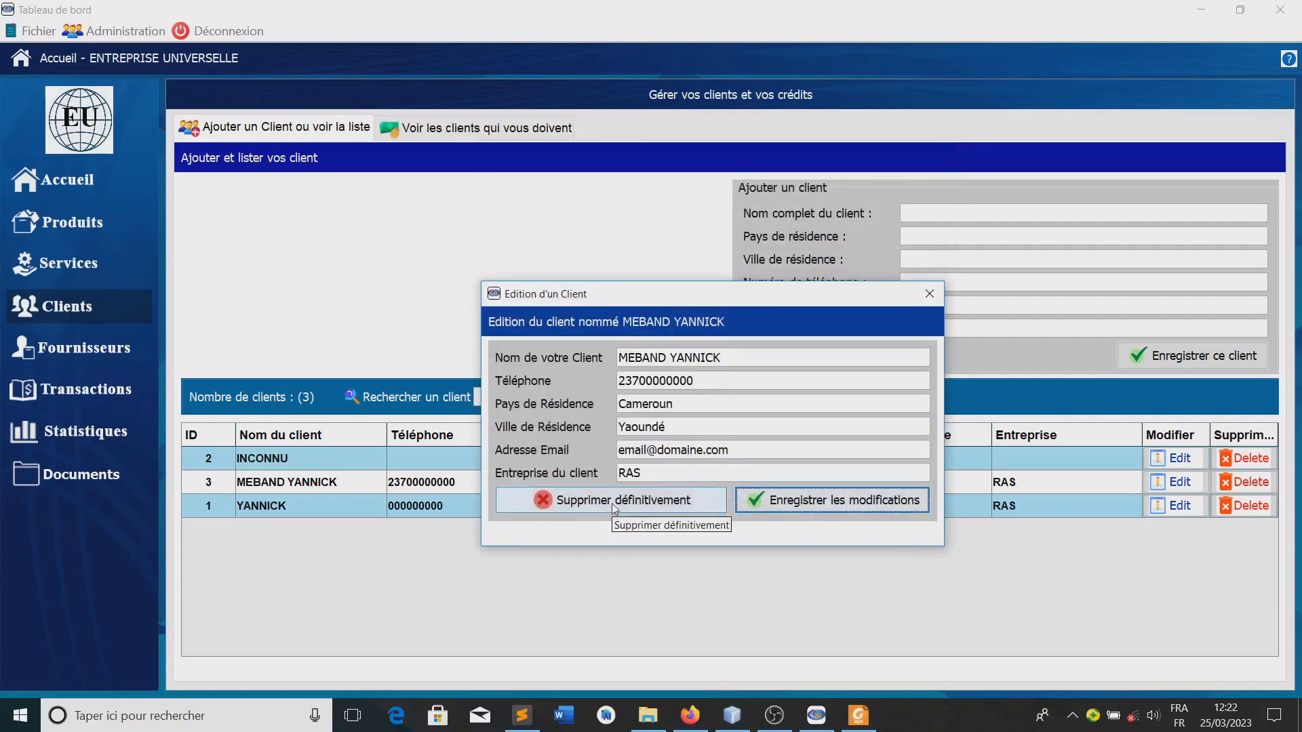
# Permanently delete client 3 and the INCONNU client, confirming each deletion
pyautogui.click(668, 505)
pyautogui.click(743, 417)
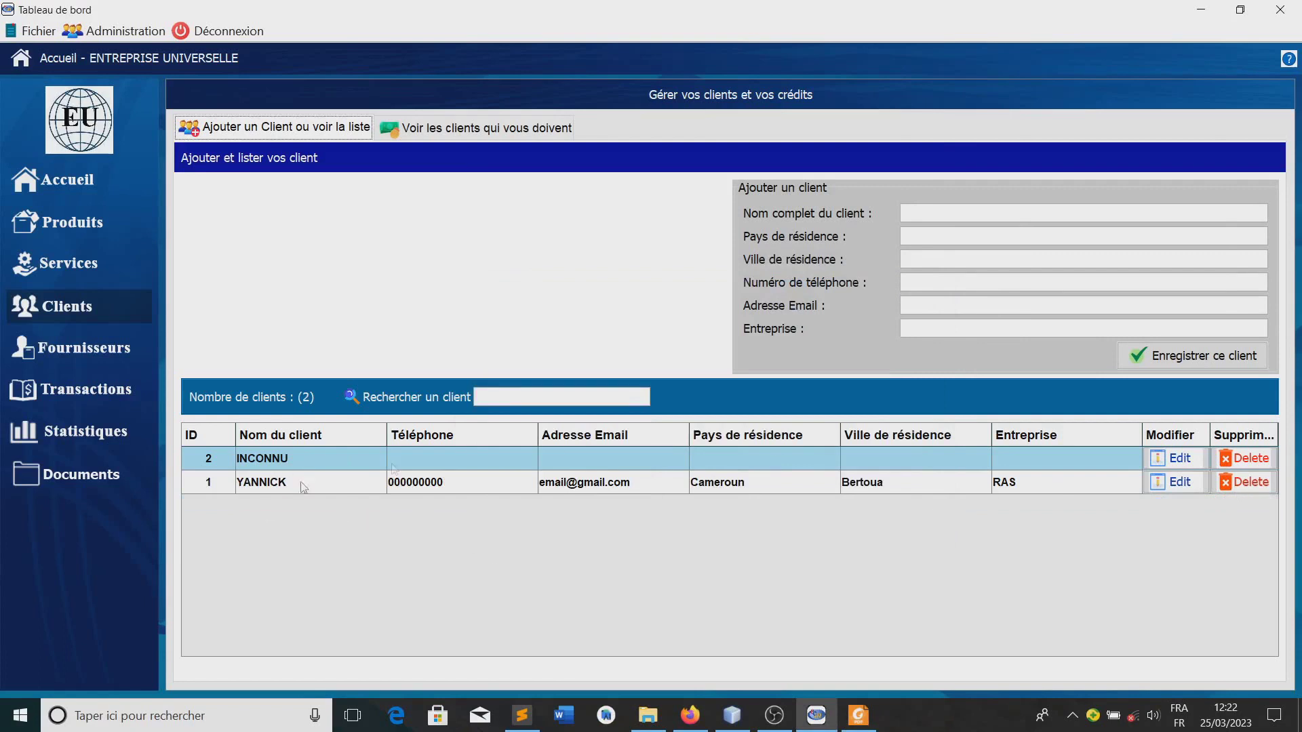
pyautogui.click(1253, 459)
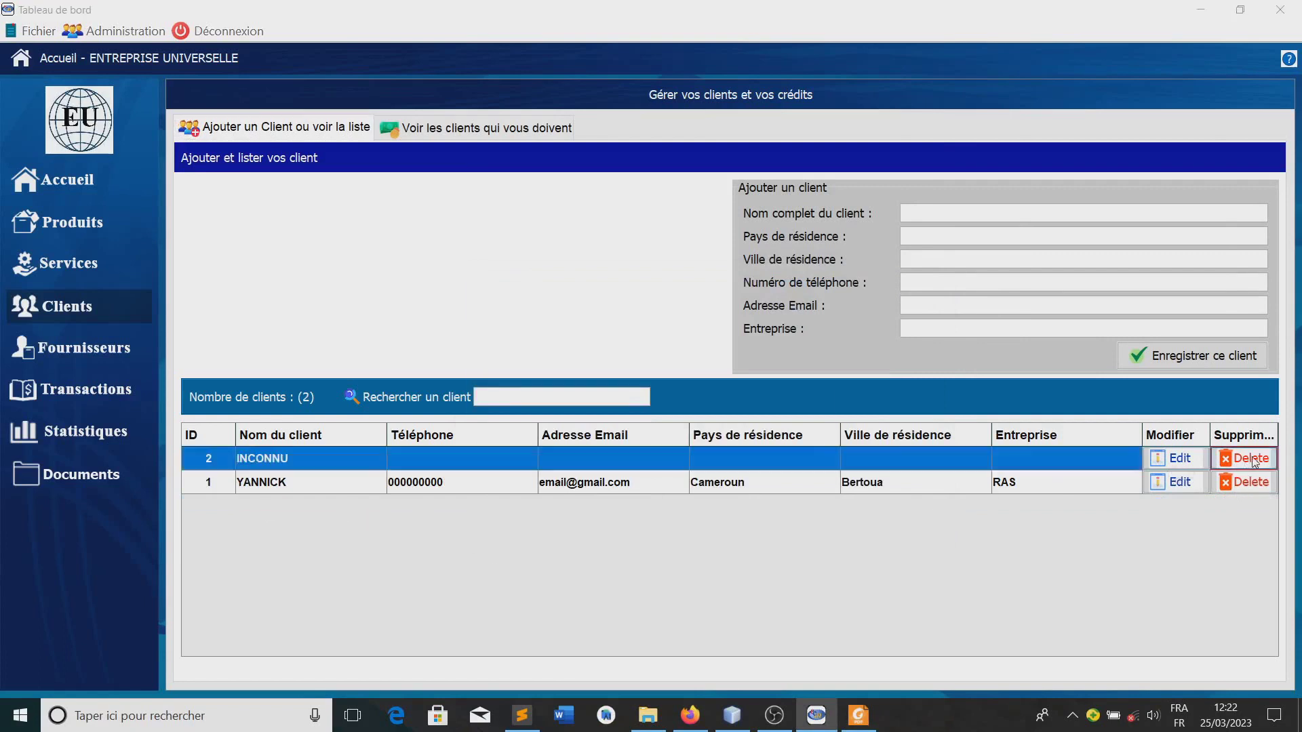
pyautogui.click(732, 418)
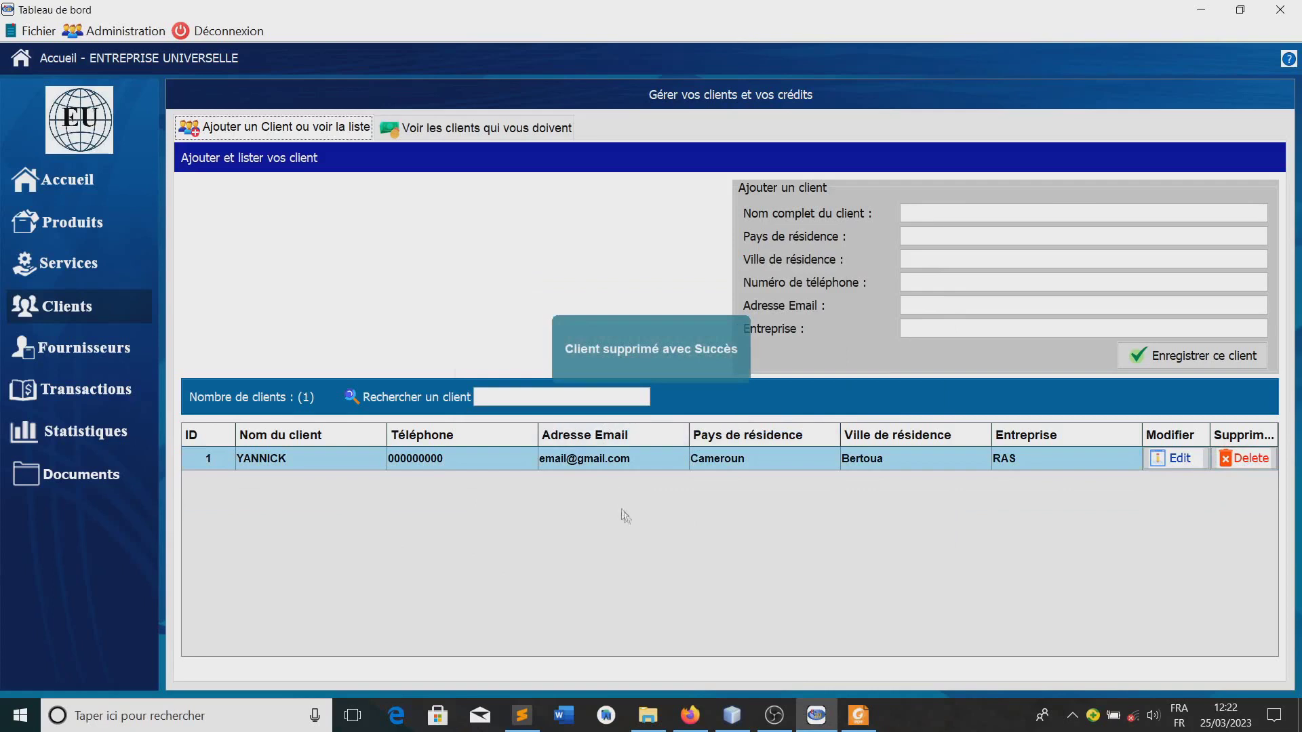
pyautogui.click(927, 215)
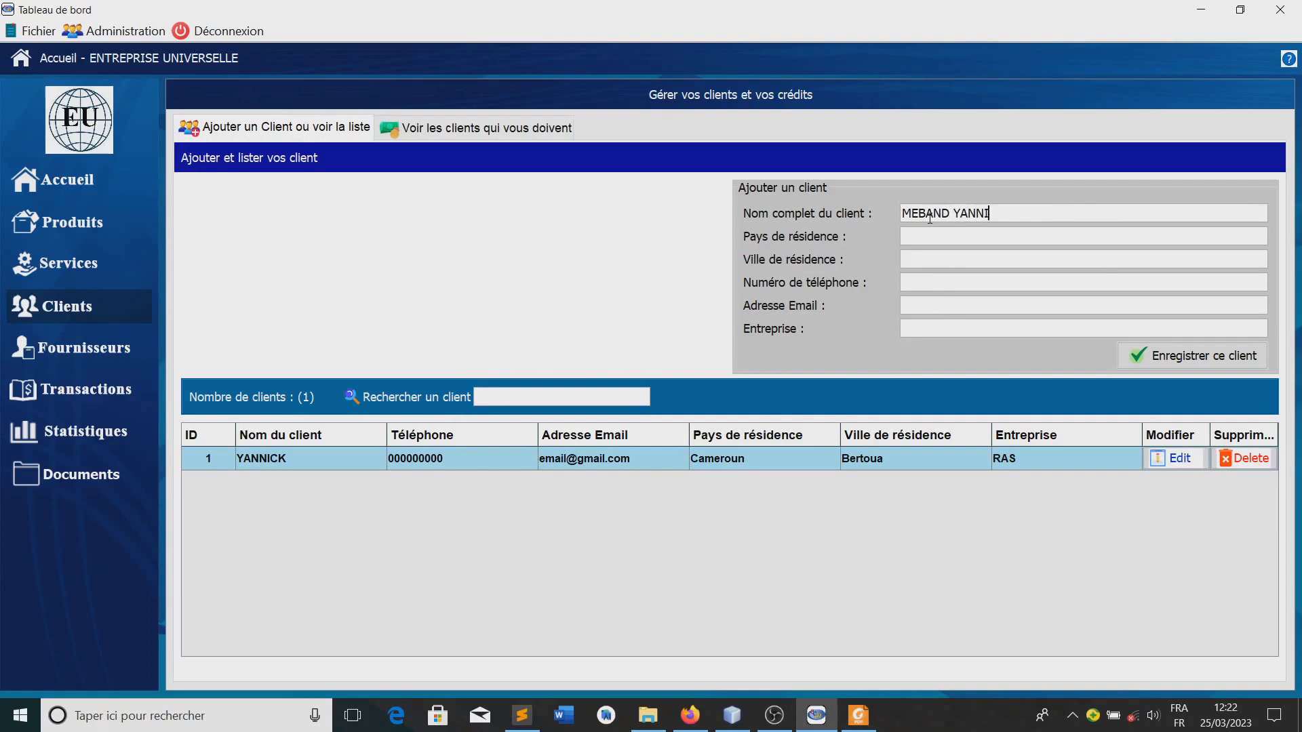
# Enter the client's full name, pick Cameroun as country and set the city to Yaoundé
pyautogui.press('Tab')
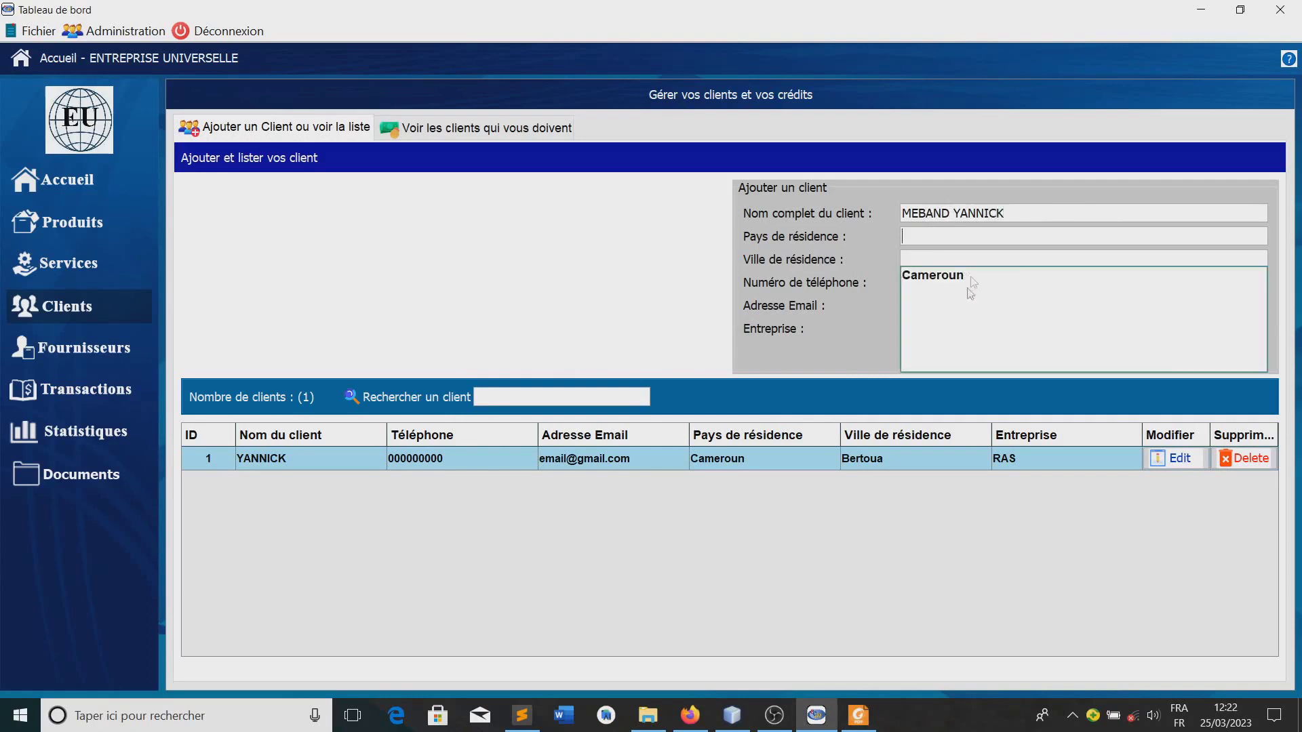
pyautogui.press('Down')
pyautogui.press('Return')
pyautogui.press('Tab')
pyautogui.press('Down')
pyautogui.press('Return')
pyautogui.hotkey('shift', 'Left')
pyautogui.hotkey('shift', 'Left')
pyautogui.hotkey('shift', 'Left')
pyautogui.hotkey('shift', 'Left')
pyautogui.hotkey('shift', 'Left')
pyautogui.hotkey('shift', 'Left')
pyautogui.hotkey('shift', 'Left')
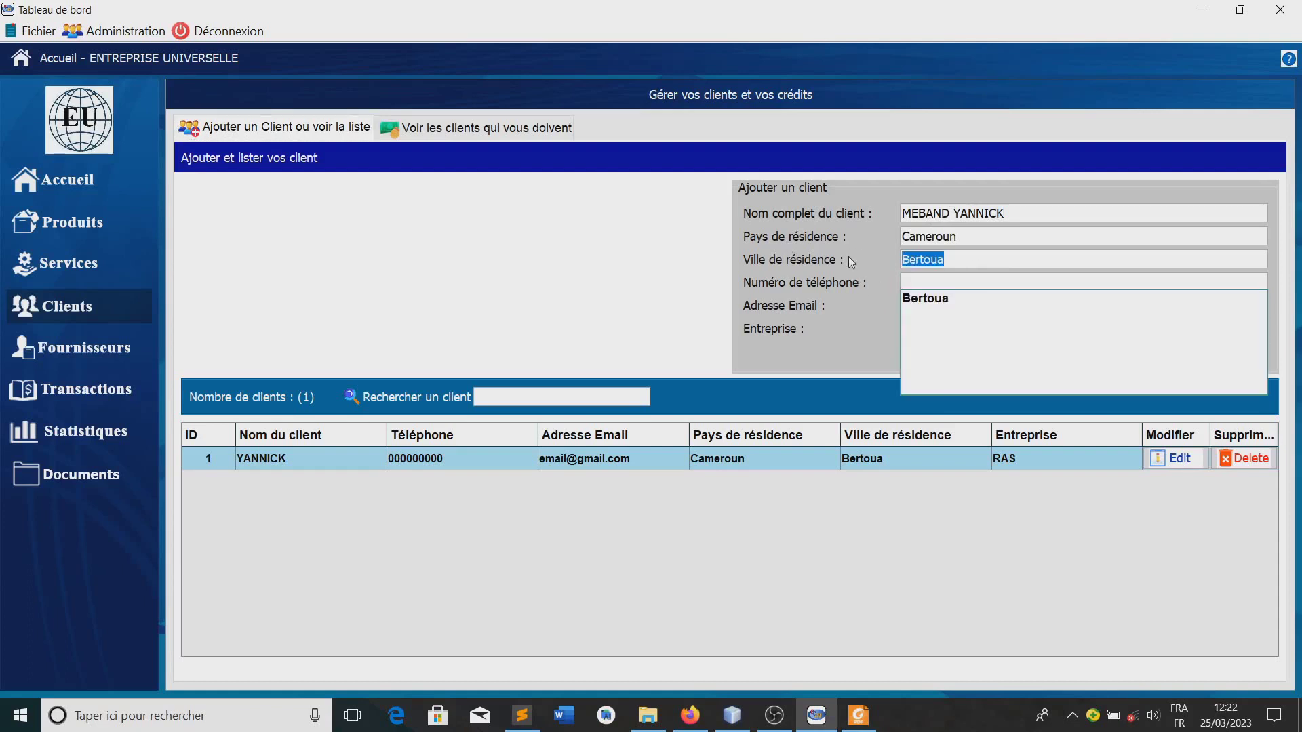
pyautogui.write('Yaoundé')
# Fill in the client's phone number, e-mail and company AU-INFO, then save the client
pyautogui.click(939, 278)
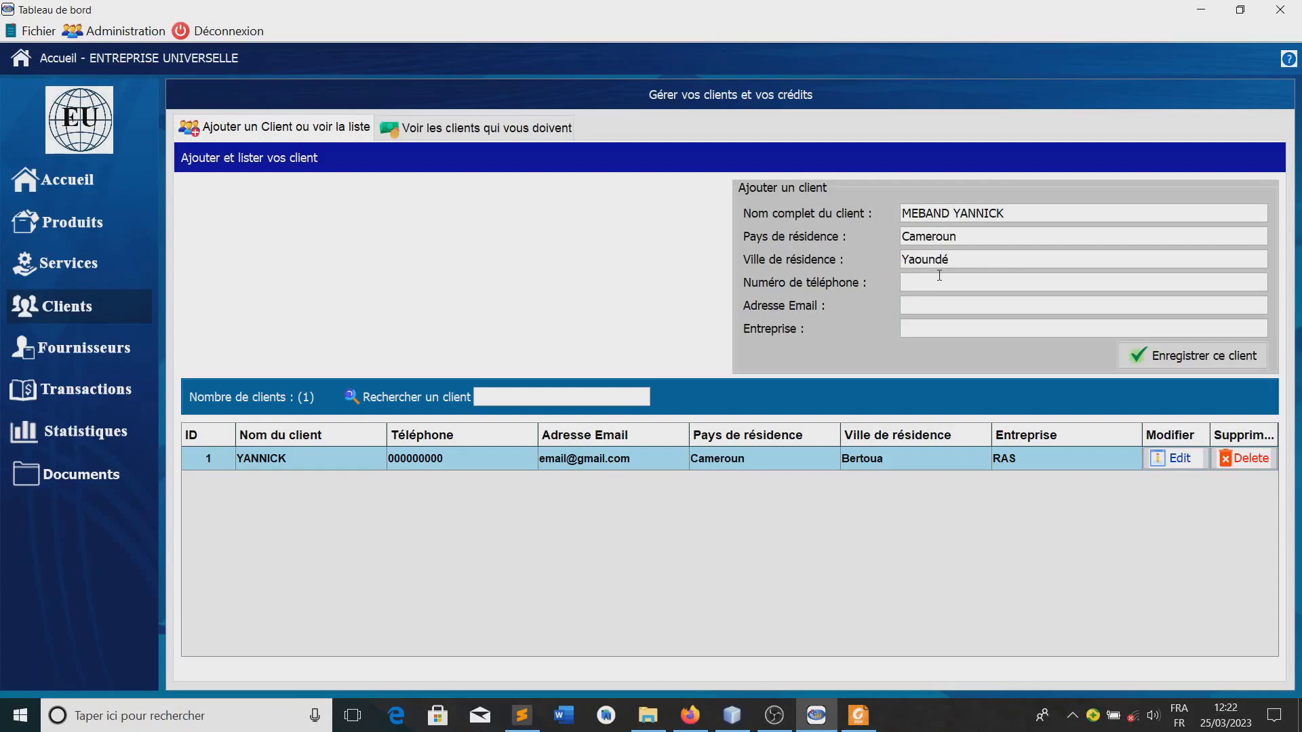
pyautogui.write('237')
pyautogui.press('BackSpace')
pyautogui.press('BackSpace')
pyautogui.write('0')
pyautogui.write('23')
pyautogui.write('700000000')
pyautogui.press('Tab')
pyautogui.write('email@domaine.com')
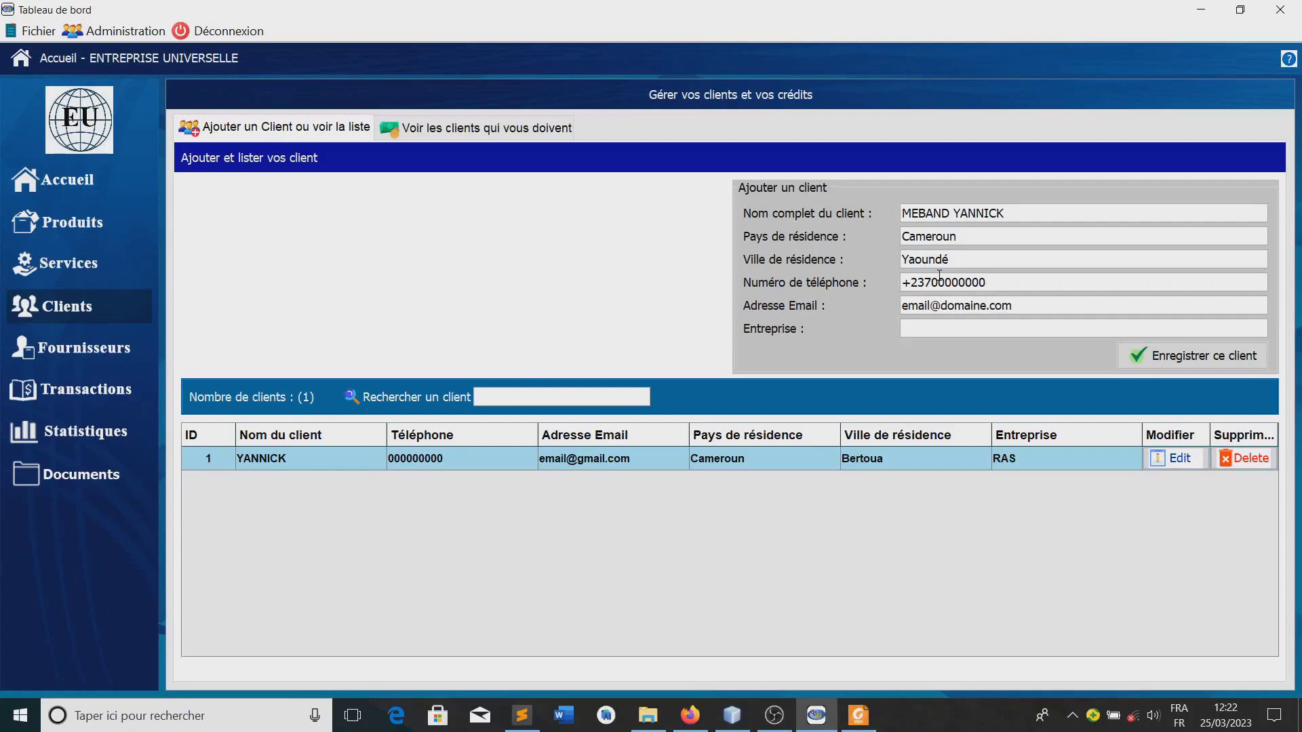
pyautogui.press('Tab')
pyautogui.write('AU-INFO')
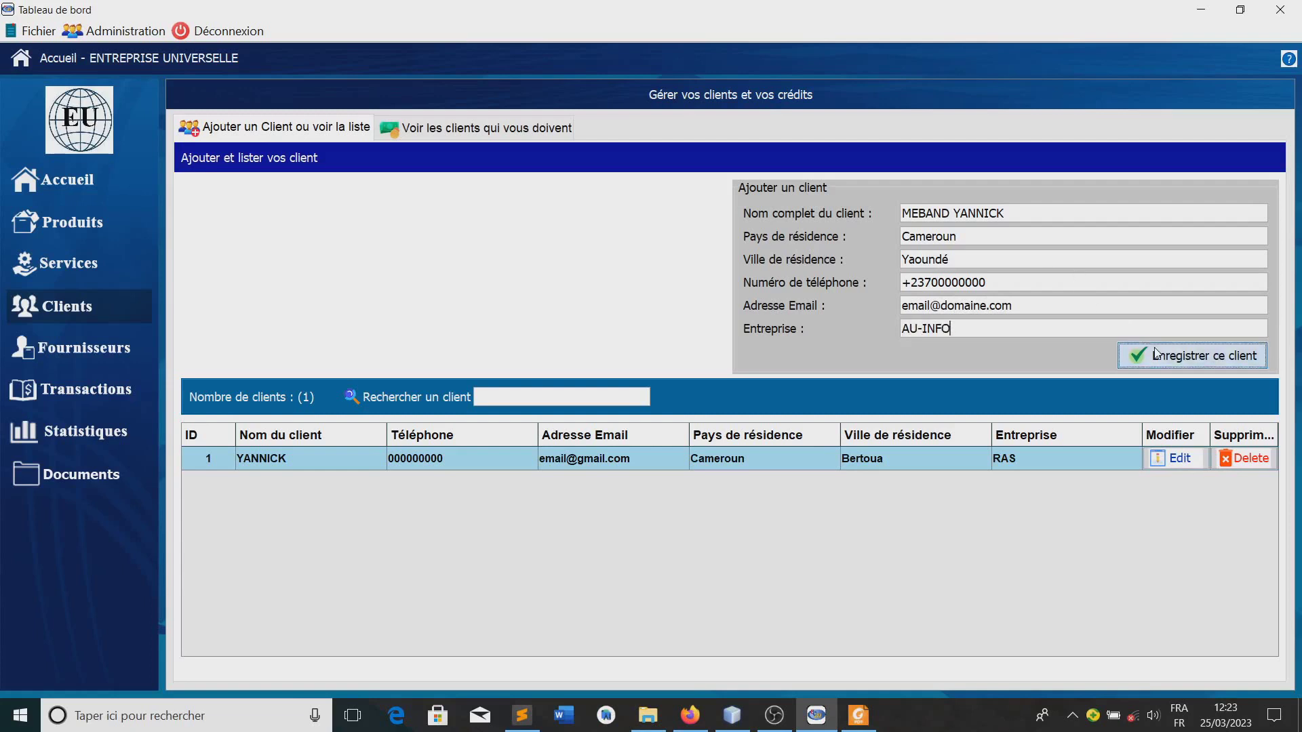
pyautogui.click(1167, 355)
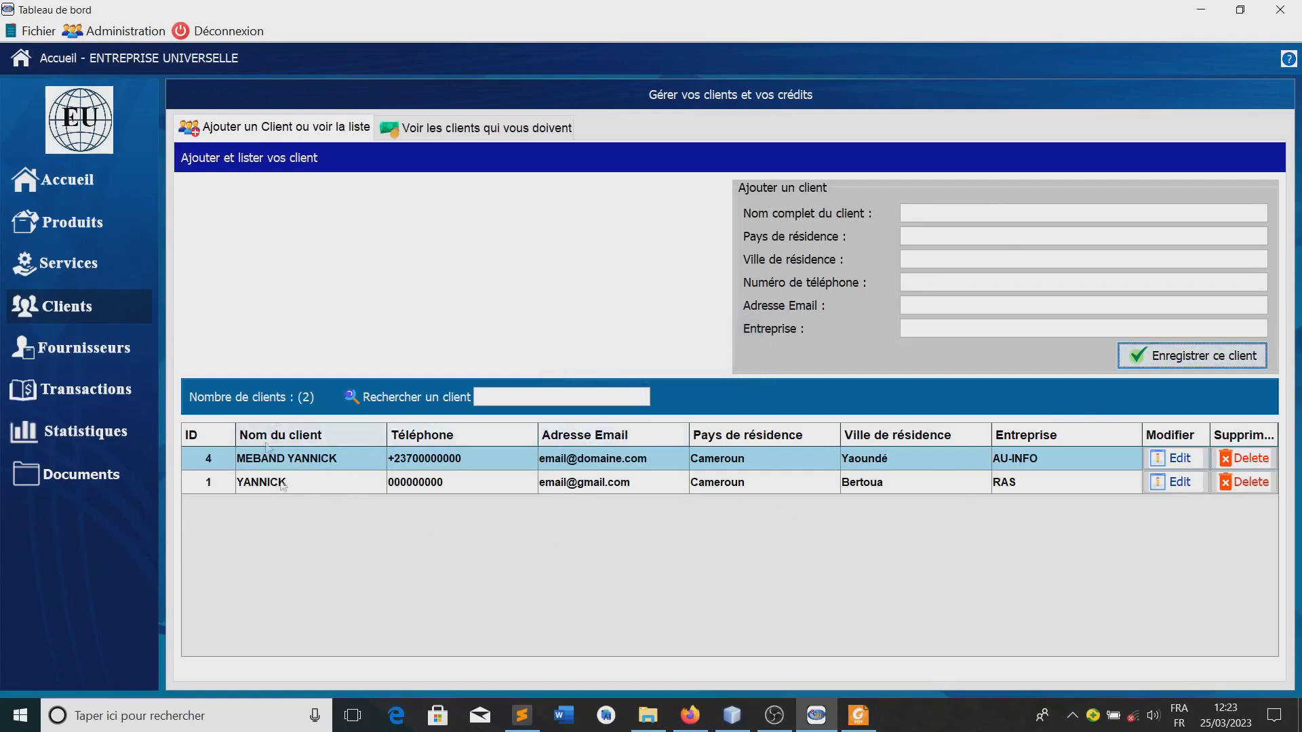
pyautogui.click(479, 400)
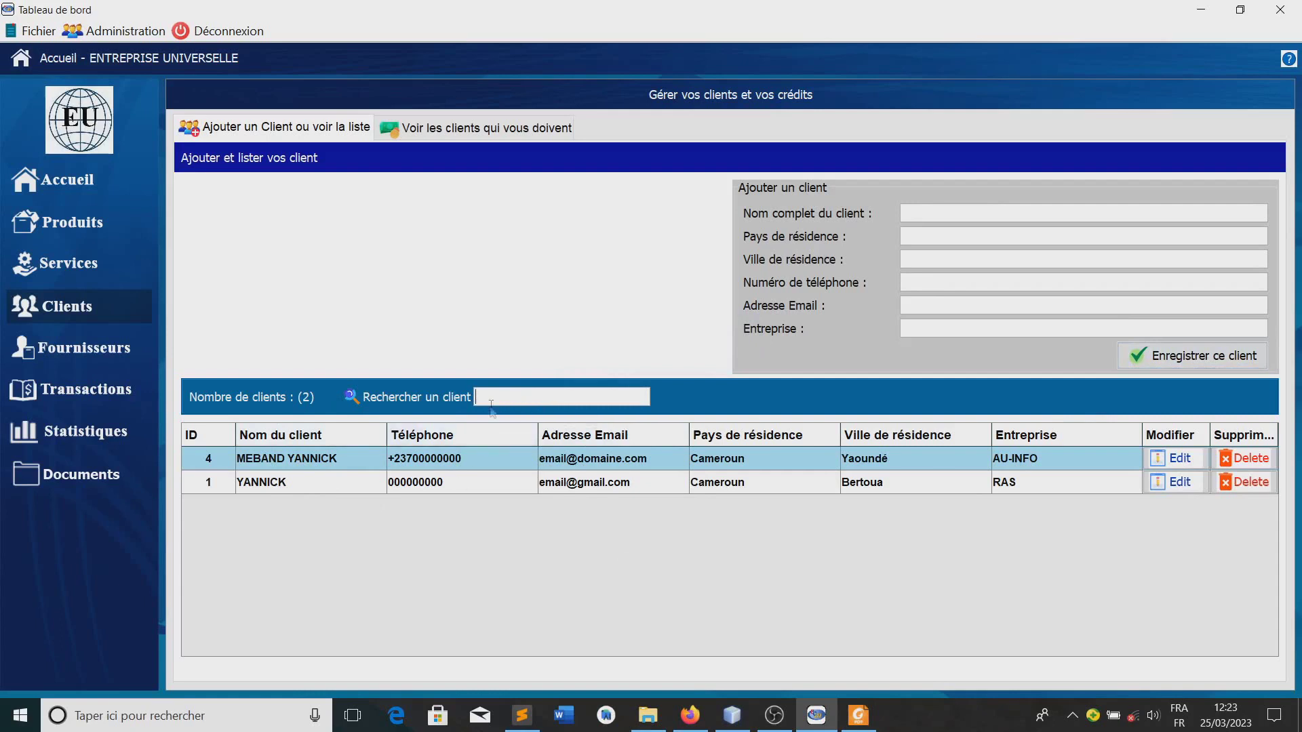
pyautogui.write('de')
pyautogui.press('BackSpace')
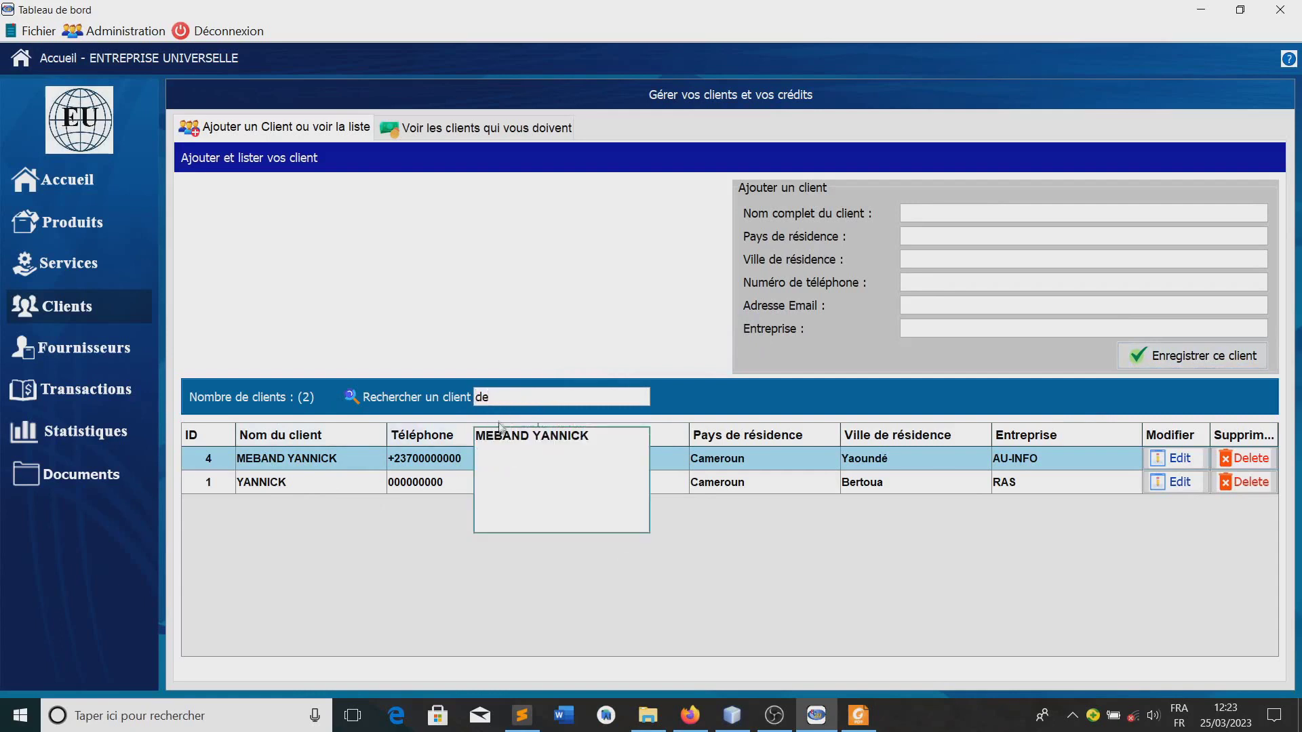
pyautogui.press('BackSpace')
pyautogui.write('yan')
pyautogui.click(497, 453)
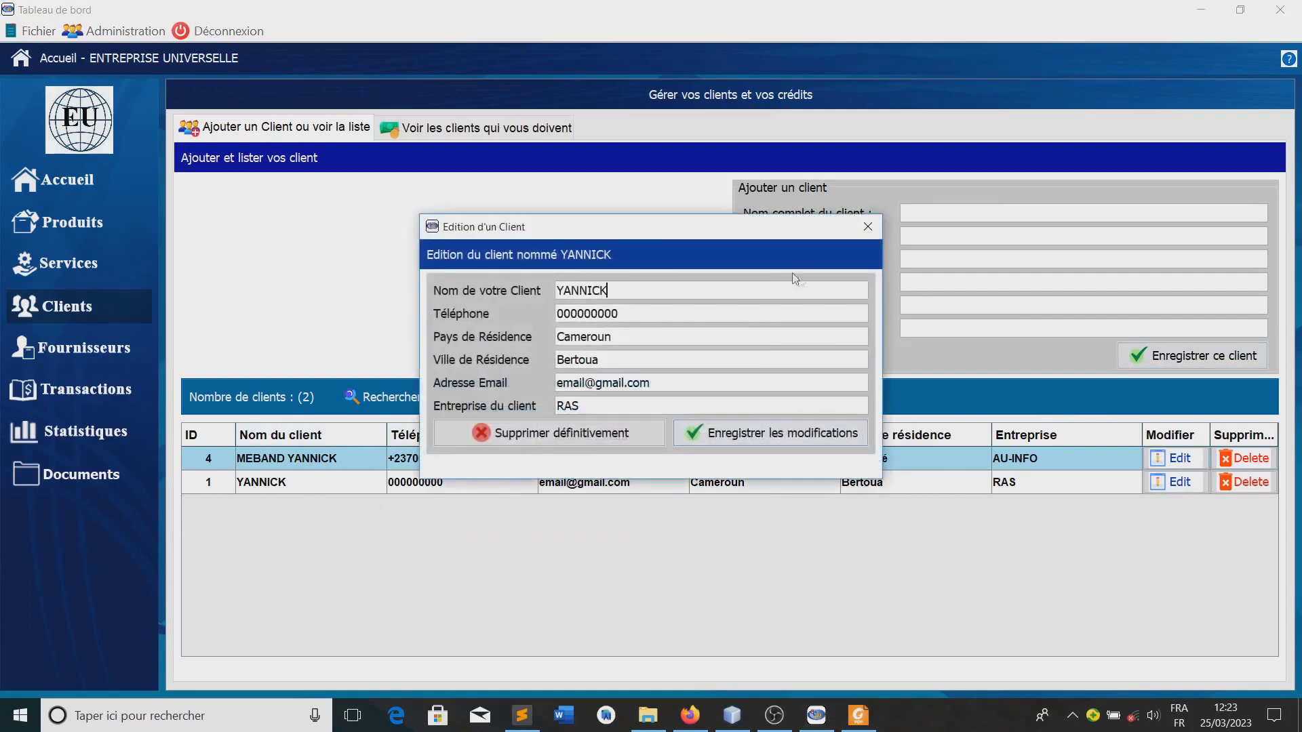
pyautogui.moveTo(664, 233); pyautogui.dragTo(718, 310)
pyautogui.click(690, 364)
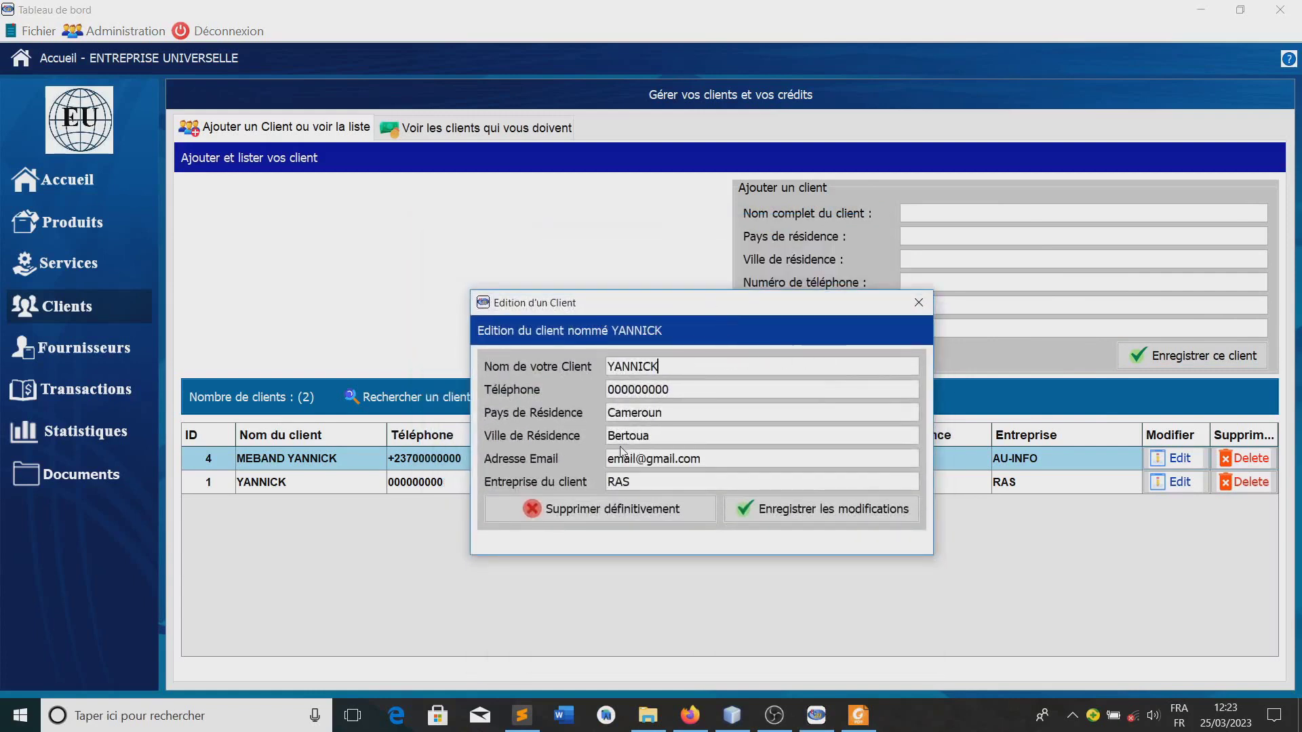
pyautogui.click(920, 303)
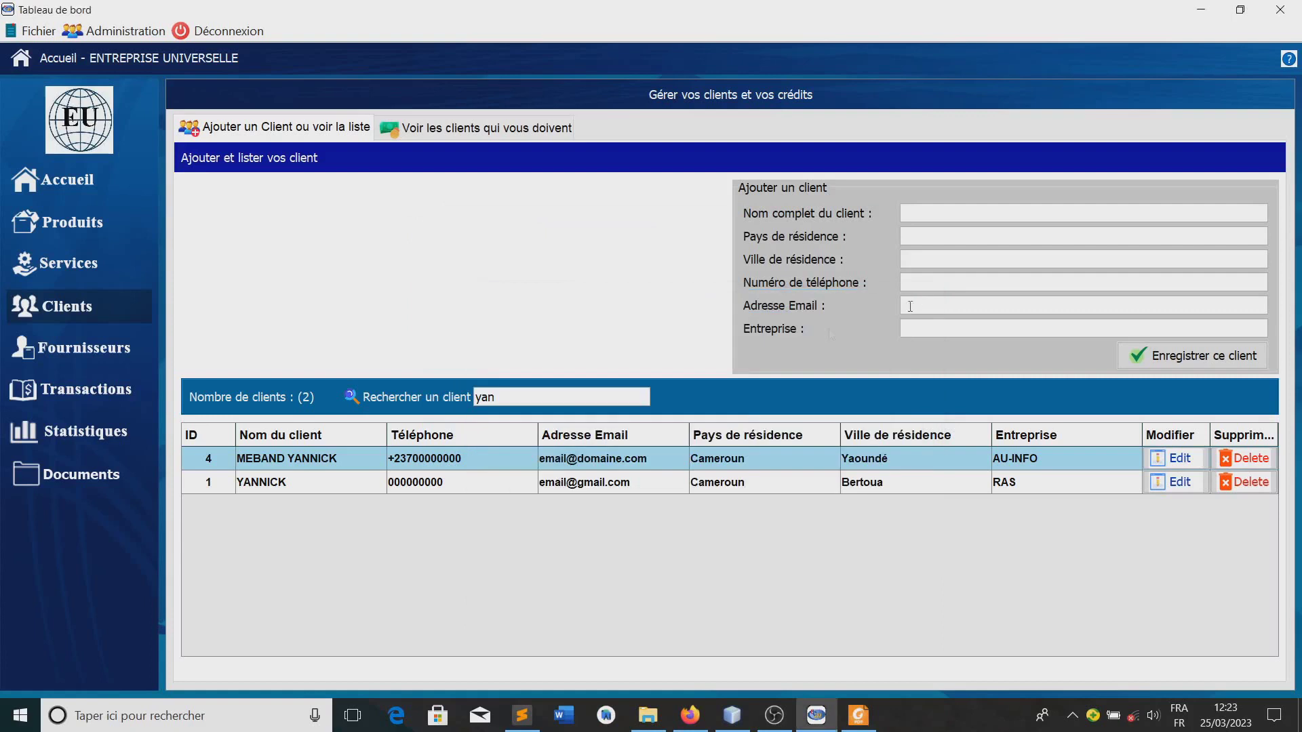
pyautogui.press('BackSpace')
pyautogui.press('BackSpace')
pyautogui.press('BackSpace')
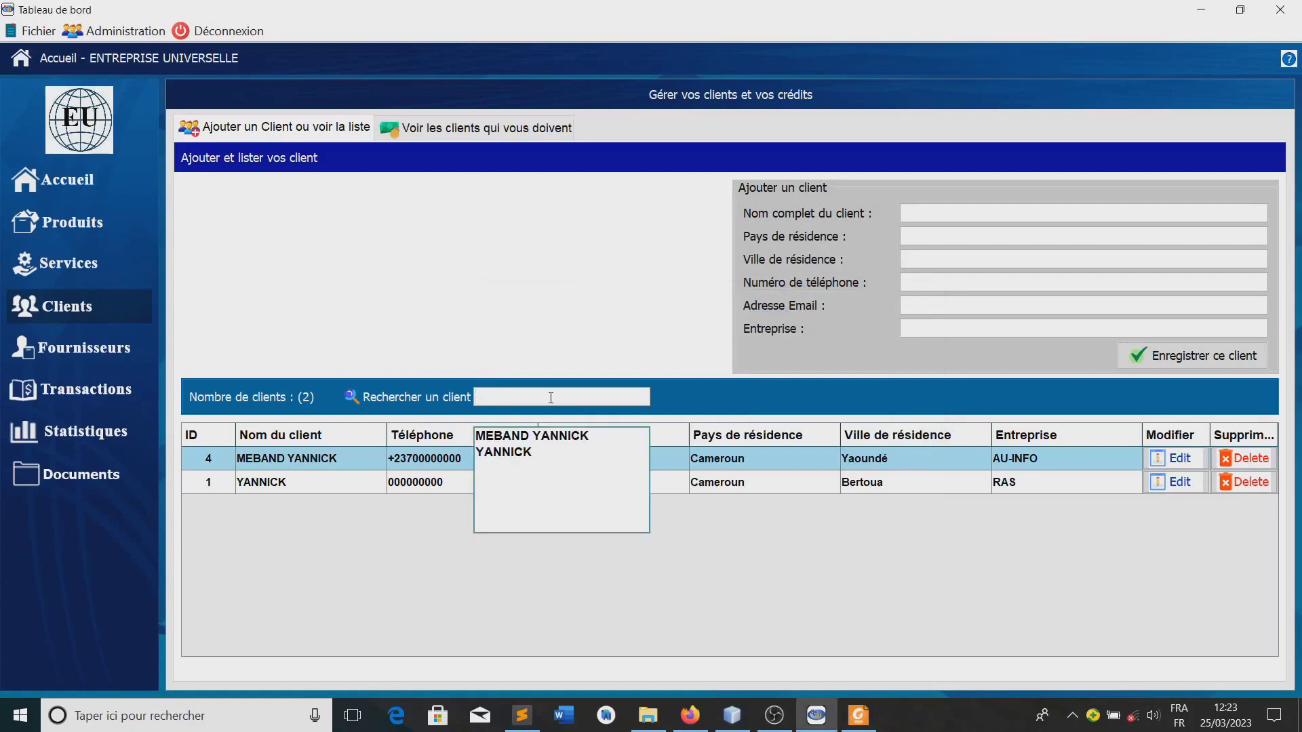
pyautogui.click(560, 445)
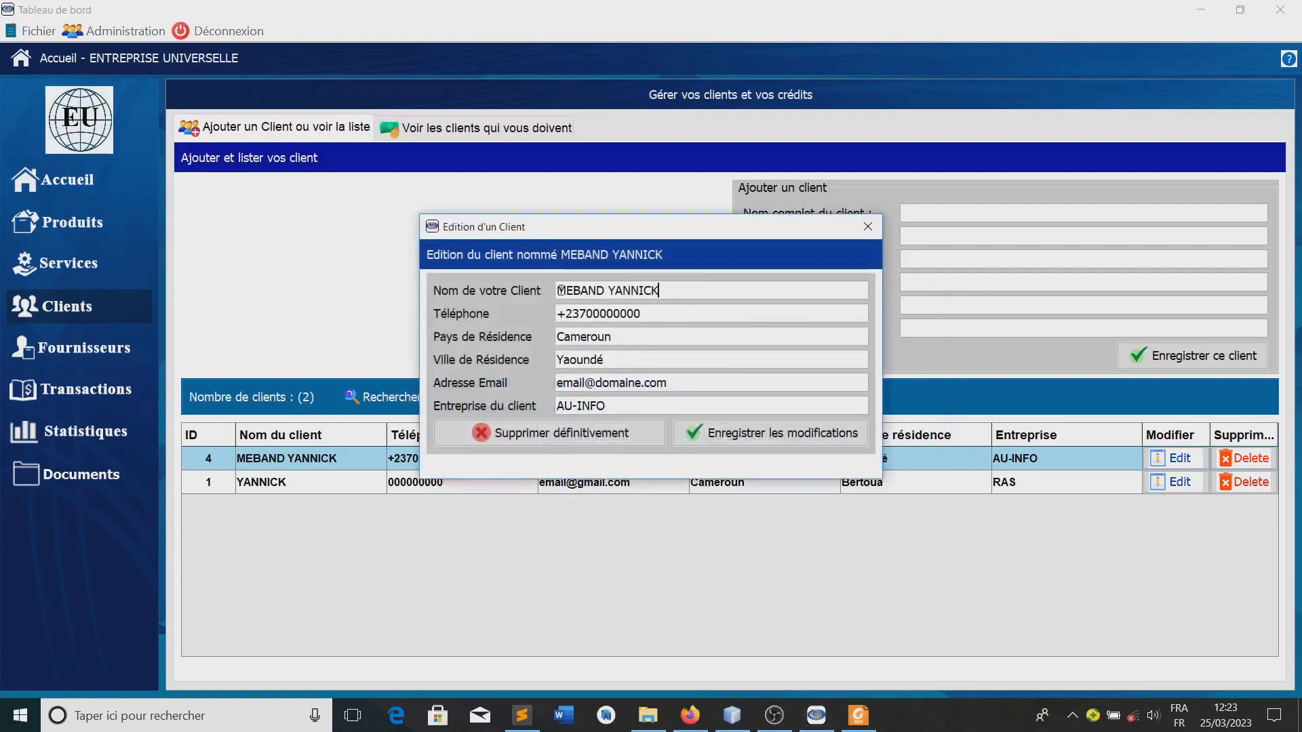
pyautogui.moveTo(557, 290); pyautogui.dragTo(639, 290)
pyautogui.click(701, 377)
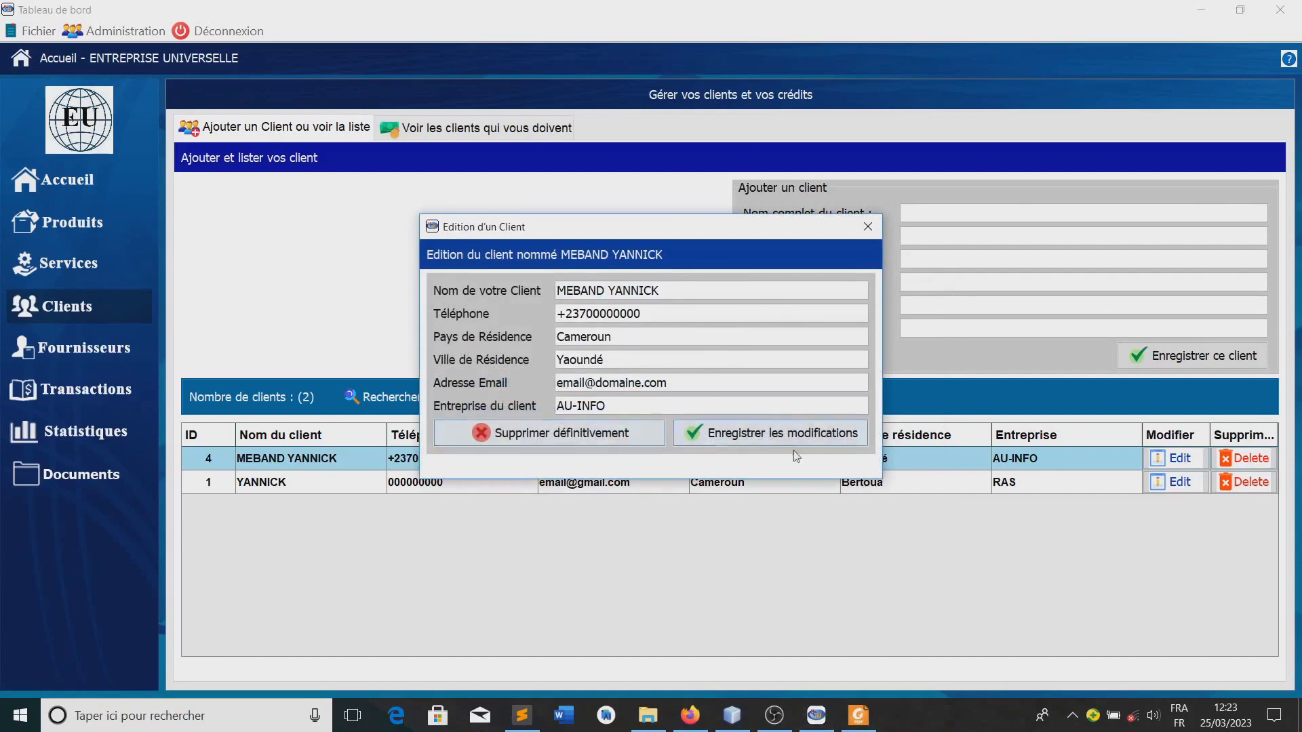
pyautogui.click(868, 226)
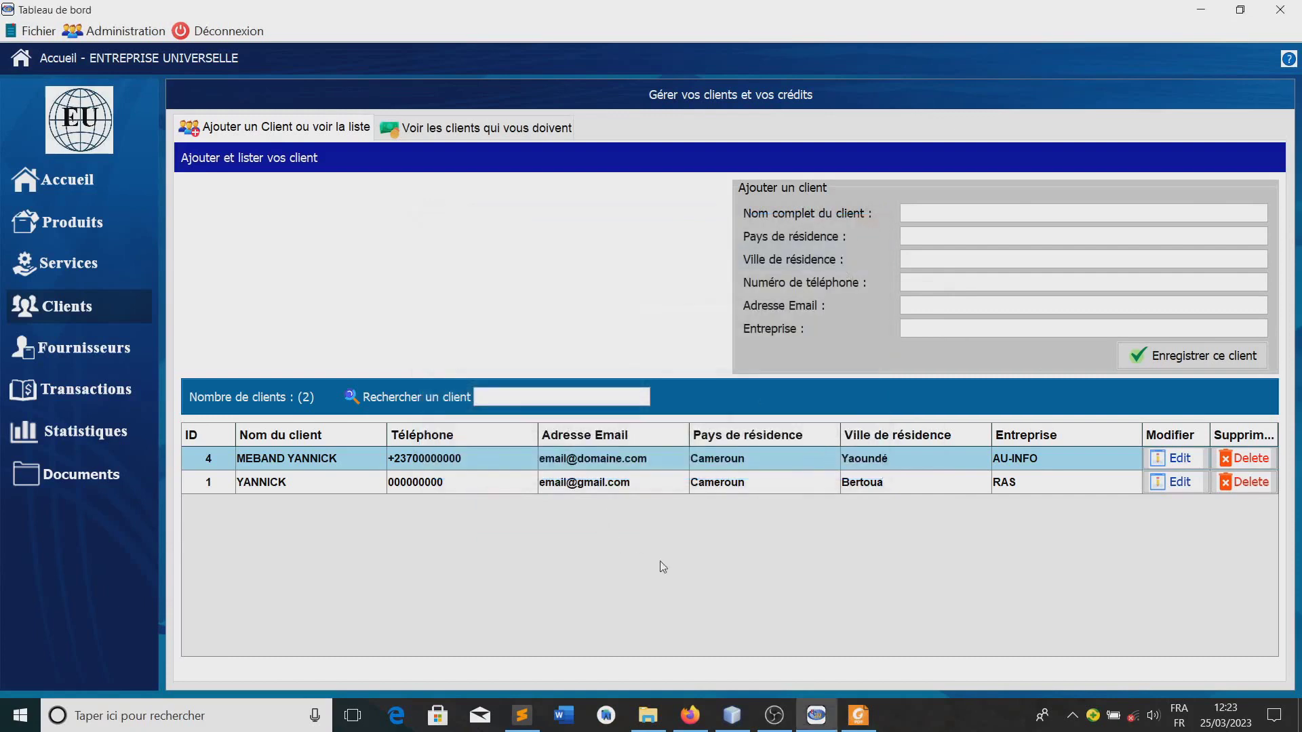